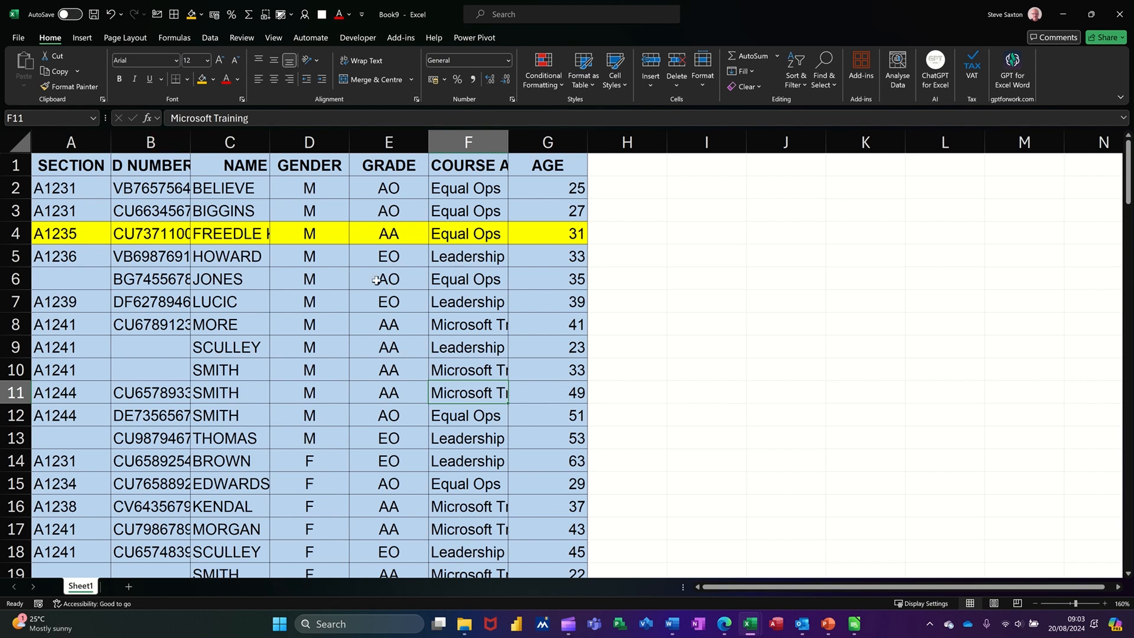
Open the print preview of the sheet and page through to the last page and back to the first
{"action": "key", "text": "ctrl+p"}
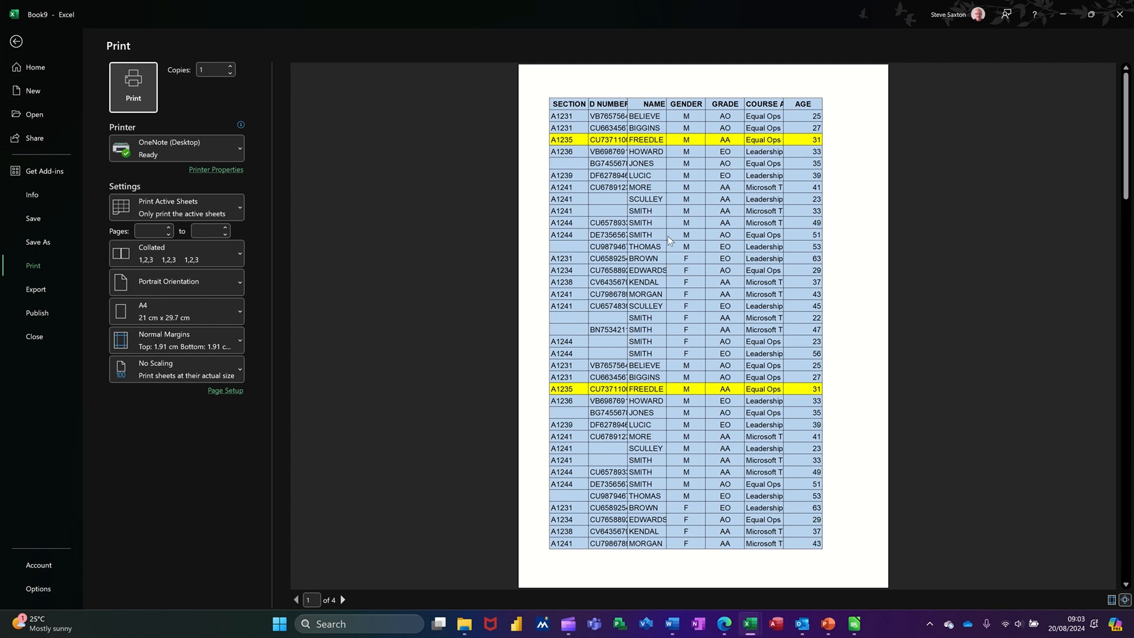
{"action": "left_click", "coordinate": [343, 600]}
{"action": "left_click", "coordinate": [344, 600]}
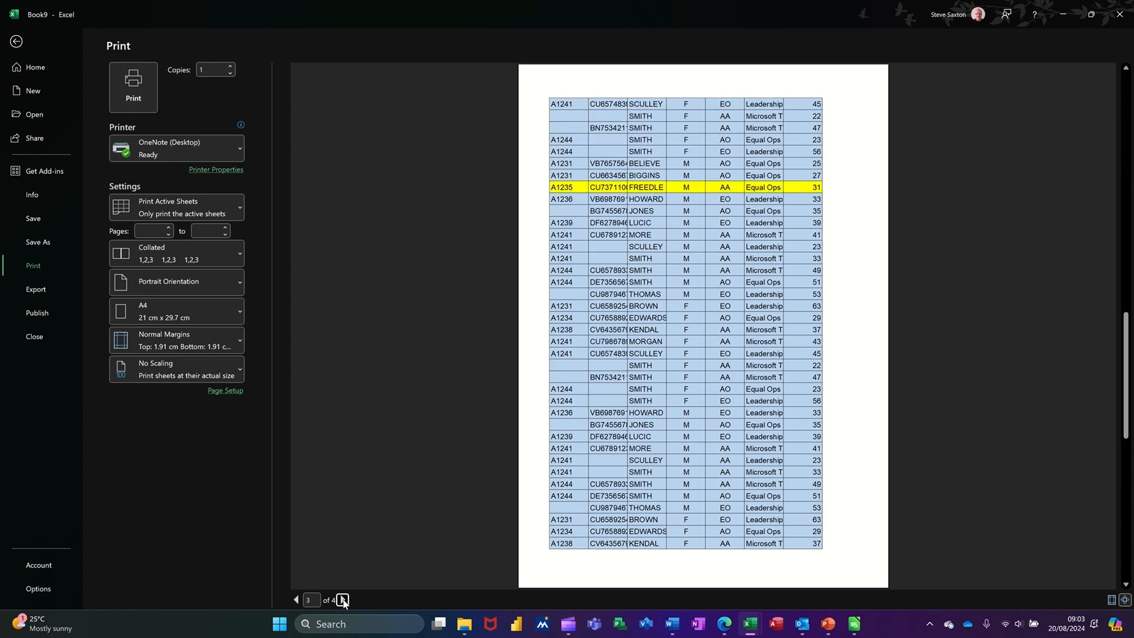
{"action": "left_click", "coordinate": [343, 600]}
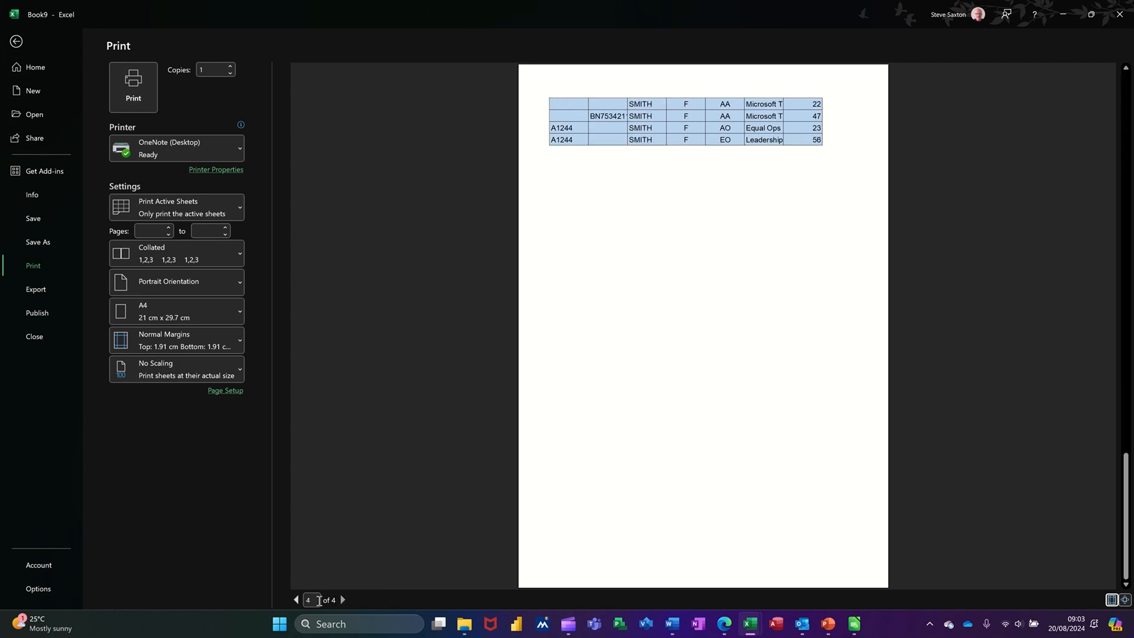
{"action": "left_click", "coordinate": [296, 600]}
{"action": "left_click", "coordinate": [297, 601]}
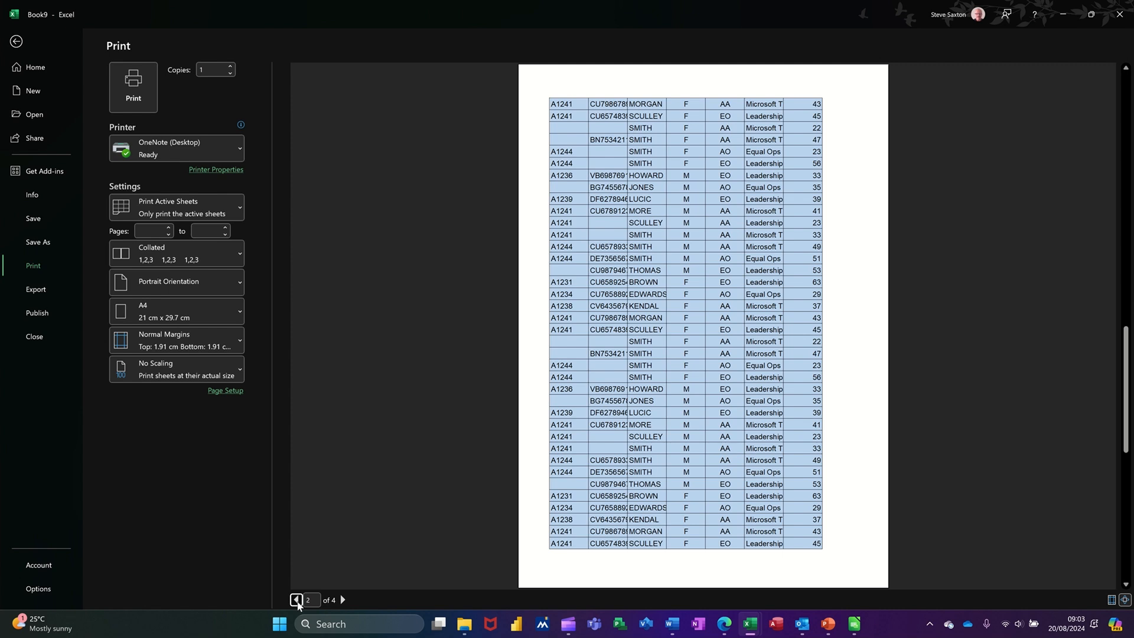
{"action": "left_click", "coordinate": [297, 601]}
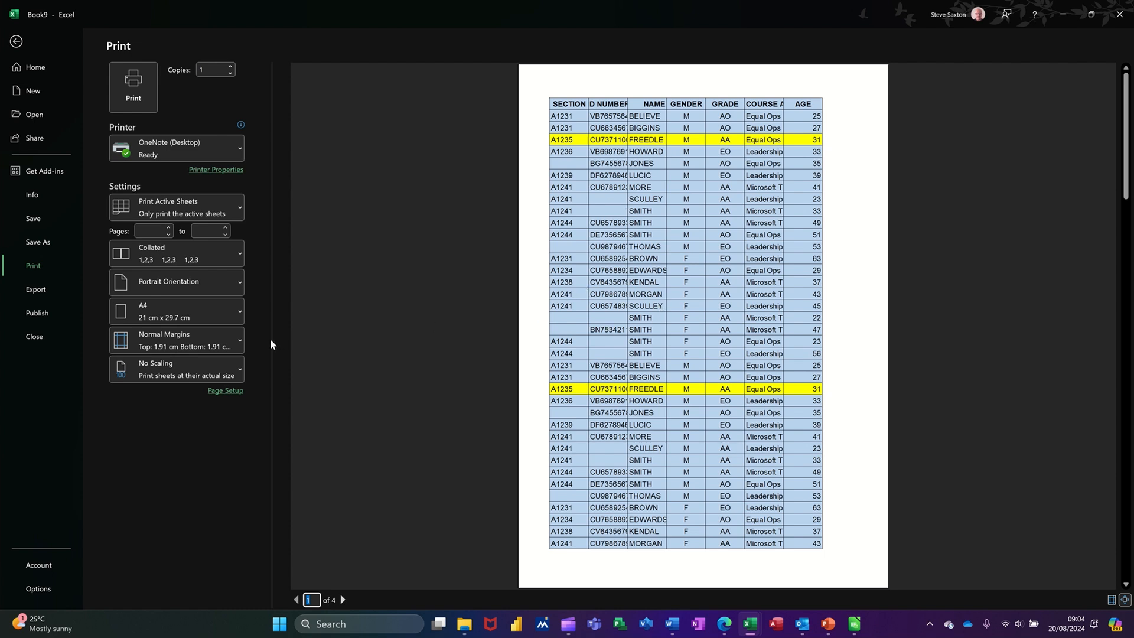
Scale the printout to fit 1 page wide by 1 page tall
{"action": "left_click", "coordinate": [222, 391]}
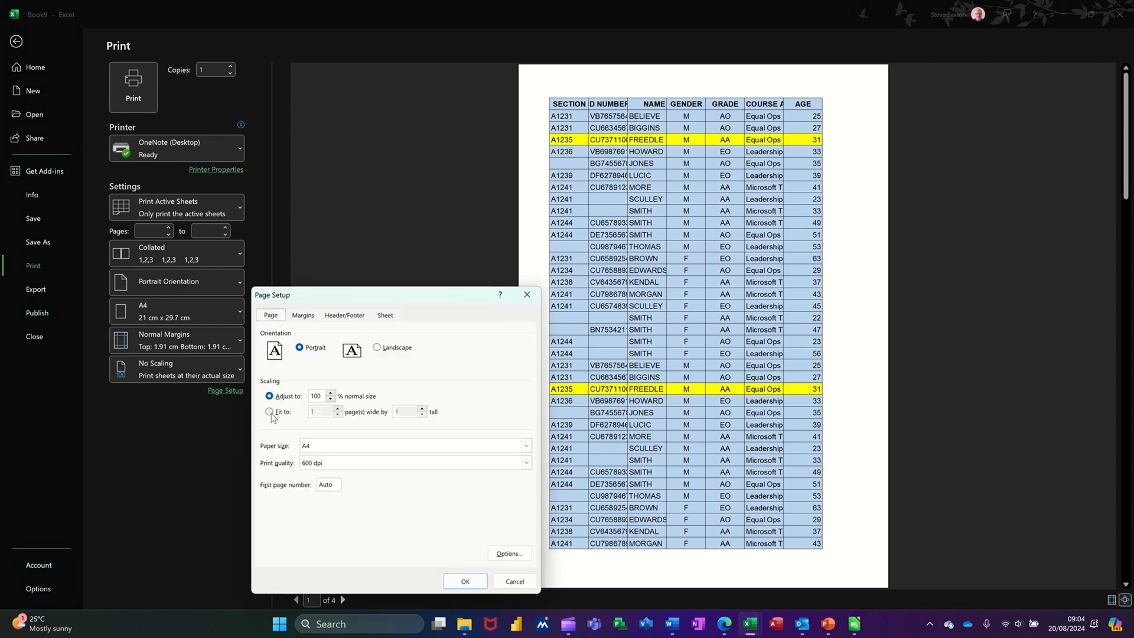
{"action": "left_click", "coordinate": [270, 413]}
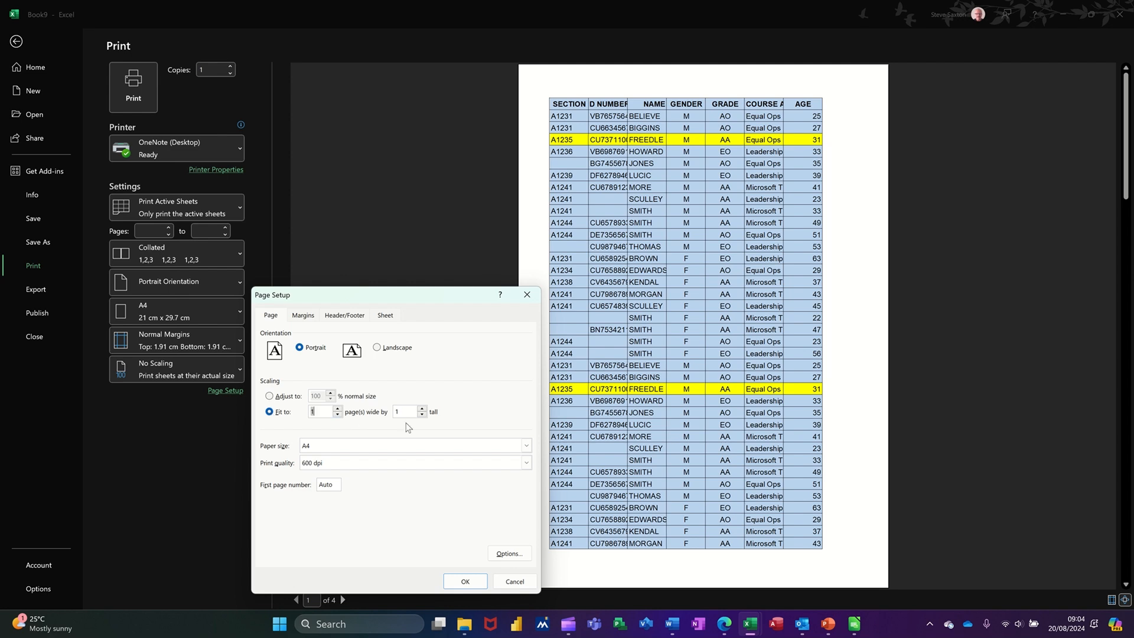
{"action": "left_click", "coordinate": [455, 582]}
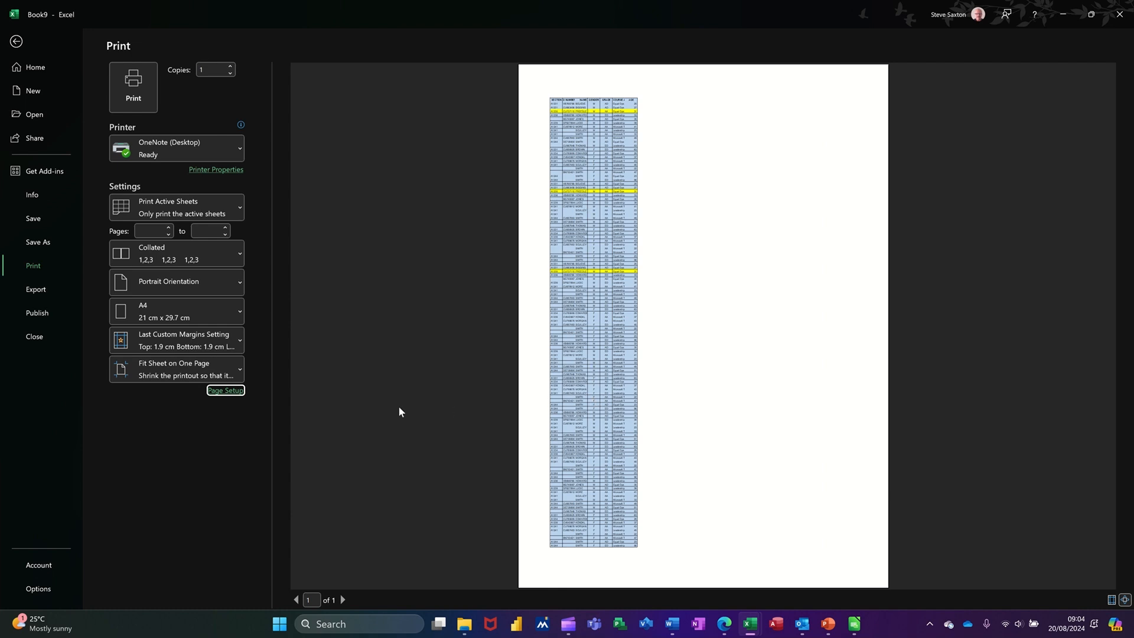
Adjust the print scaling to 50% of normal size and check both pages in the preview
{"action": "left_click", "coordinate": [226, 393]}
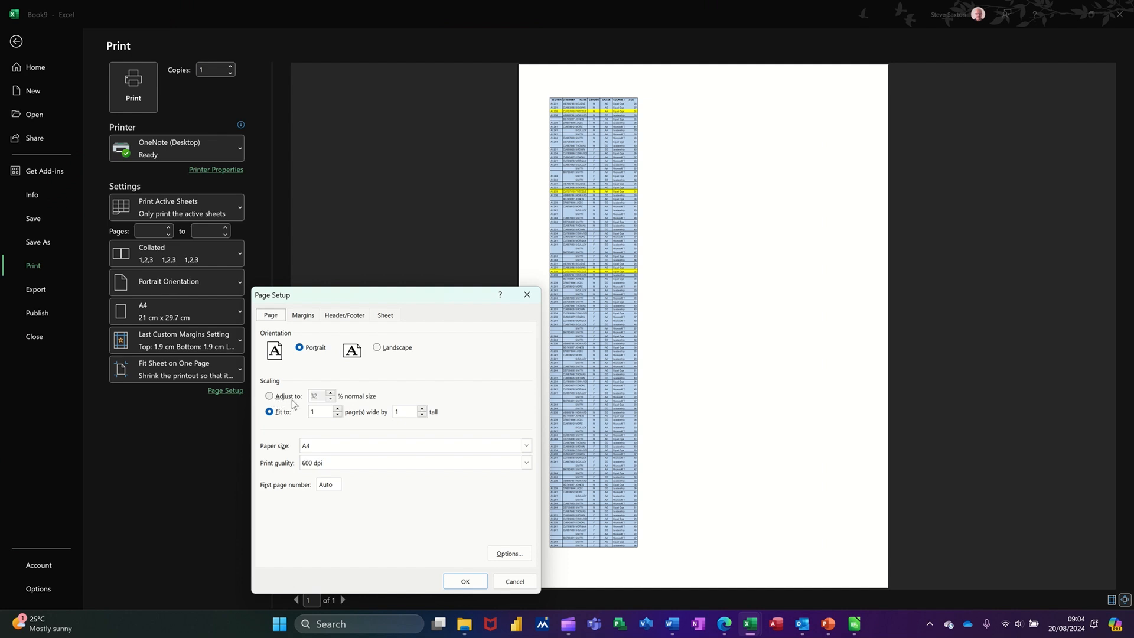
{"action": "left_click", "coordinate": [271, 400]}
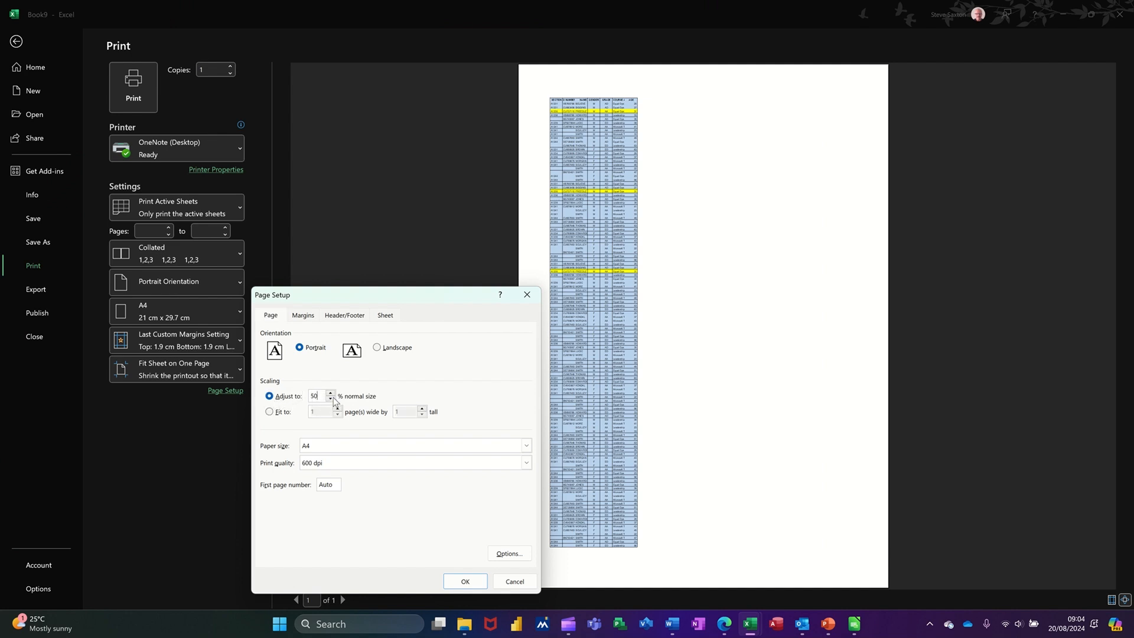
{"action": "key", "text": "Return"}
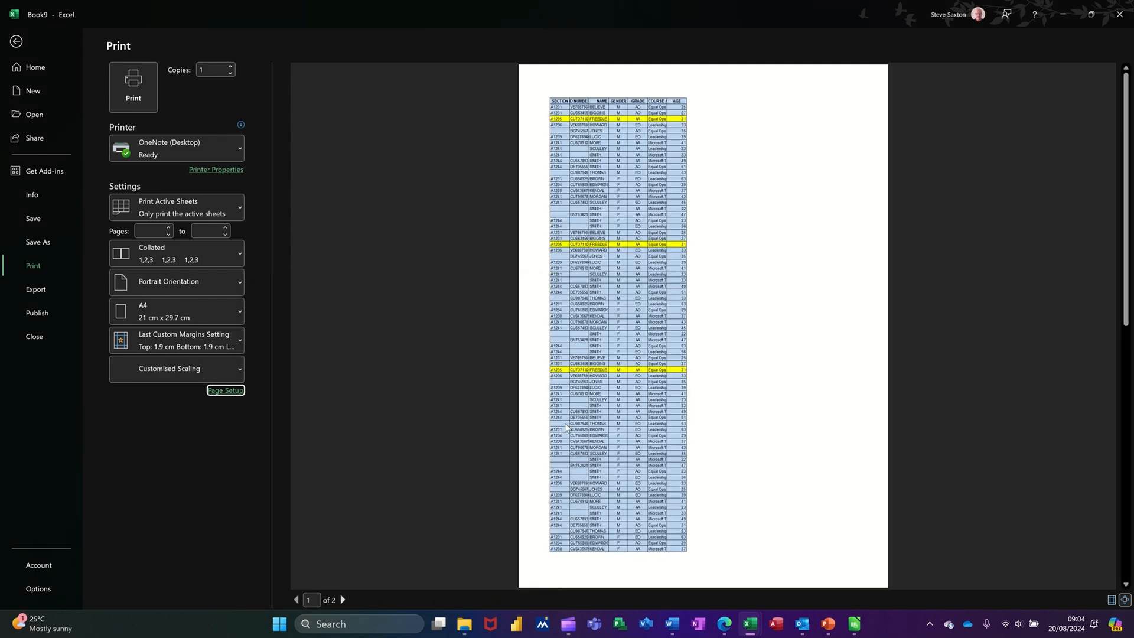
{"action": "scroll", "coordinate": [604, 312], "scroll_direction": "down", "scroll_amount": 2}
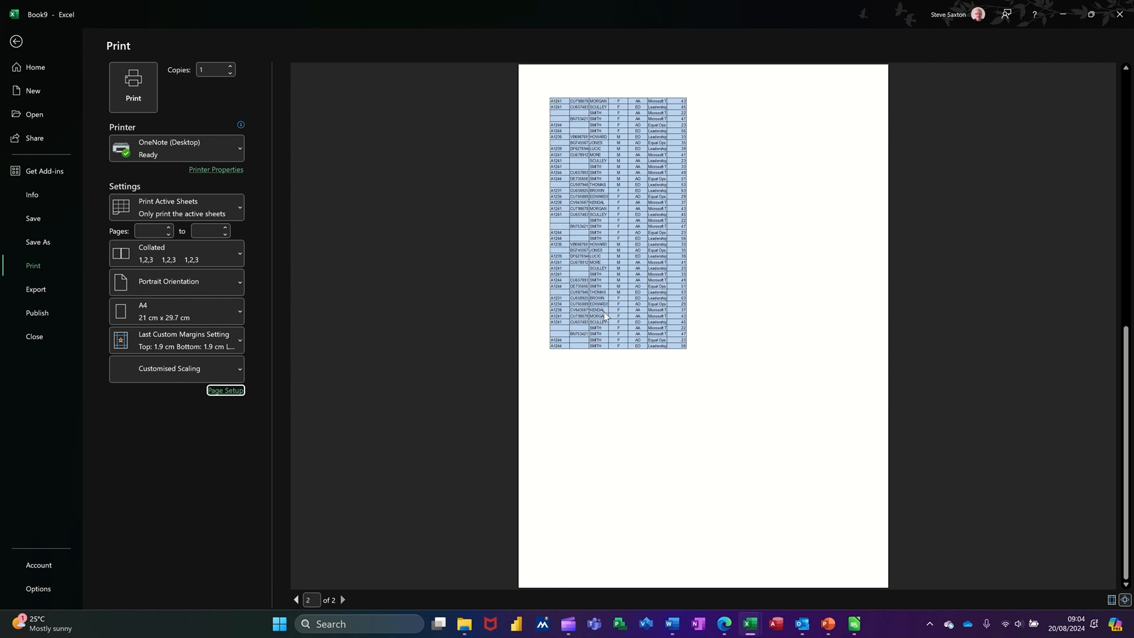
{"action": "scroll", "coordinate": [604, 312], "scroll_direction": "up", "scroll_amount": 2}
{"action": "scroll", "coordinate": [604, 312], "scroll_direction": "down", "scroll_amount": 2}
{"action": "scroll", "coordinate": [604, 312], "scroll_direction": "up", "scroll_amount": 2}
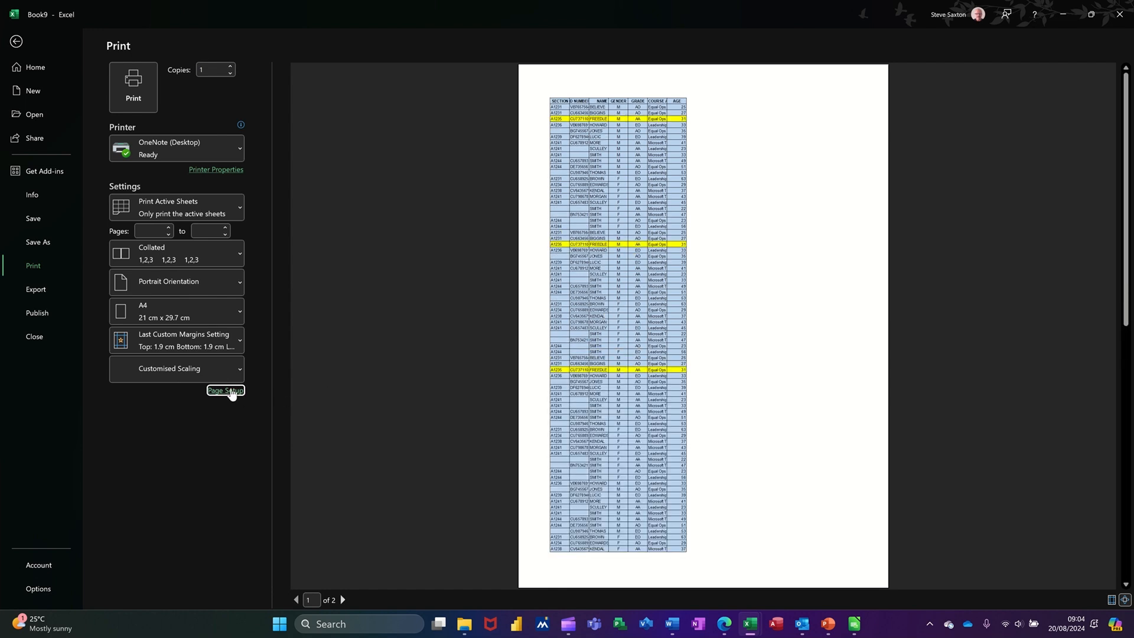
Set the print scaling to 100%, centre the data horizontally and vertically on the page, and check the previewed pages
{"action": "left_click", "coordinate": [229, 392]}
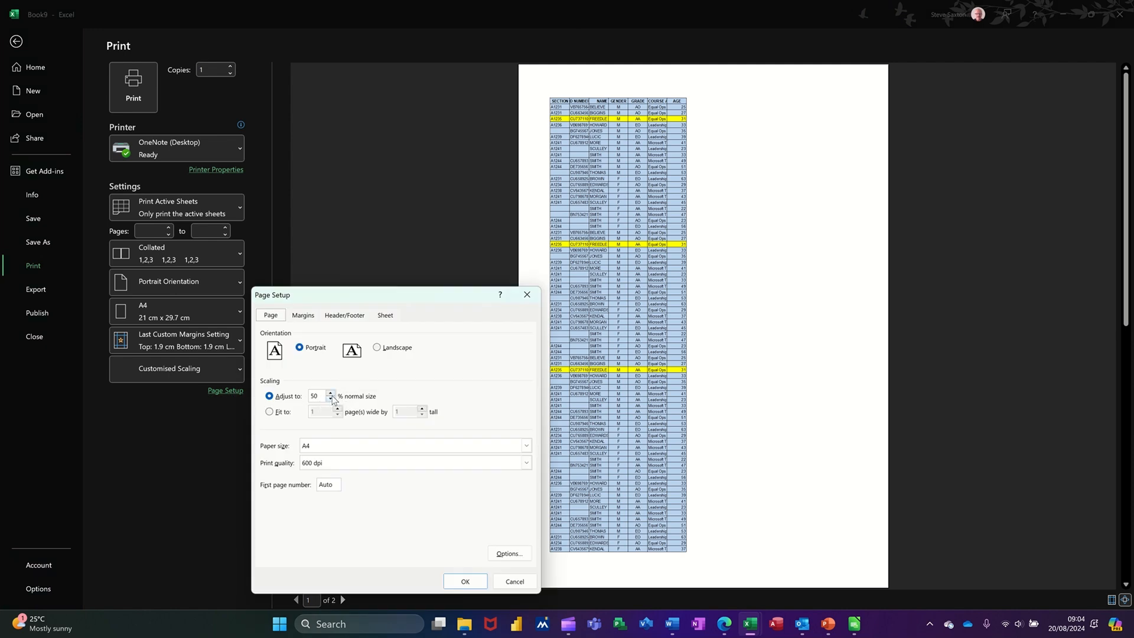
{"action": "left_click", "coordinate": [330, 393]}
{"action": "left_click", "coordinate": [298, 318]}
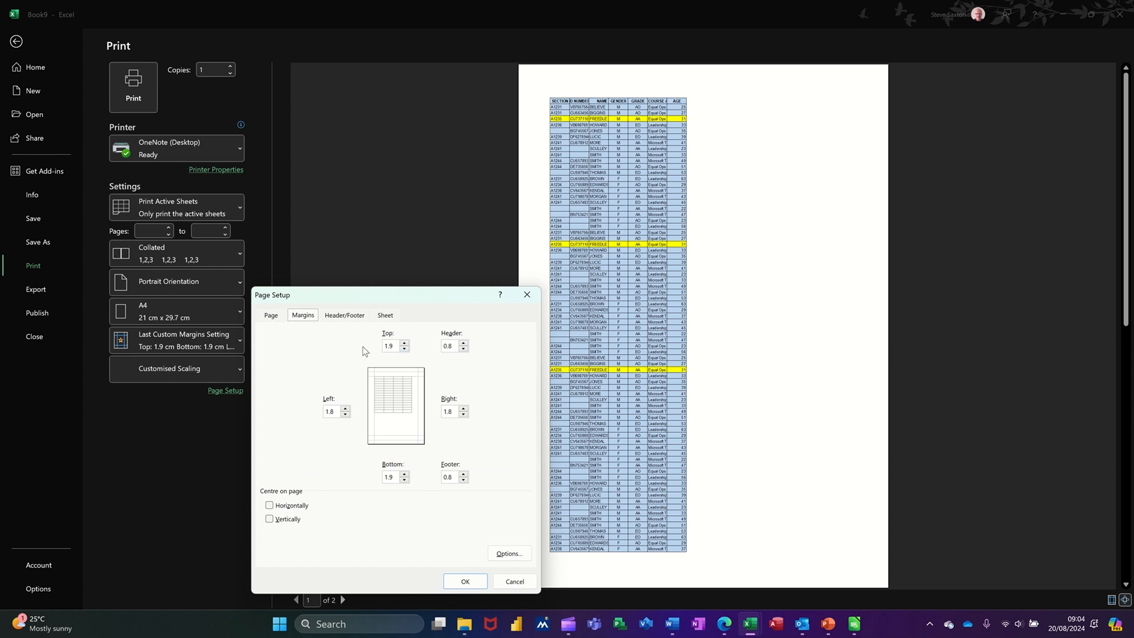
{"action": "left_click", "coordinate": [273, 507]}
{"action": "left_click", "coordinate": [272, 521]}
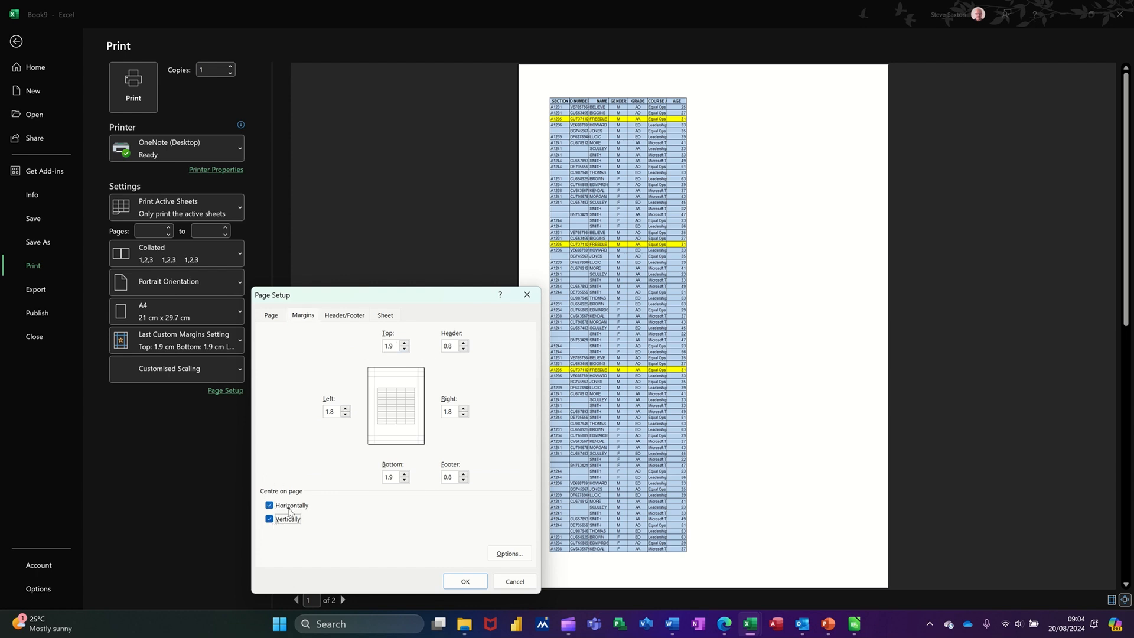
{"action": "left_click", "coordinate": [461, 583]}
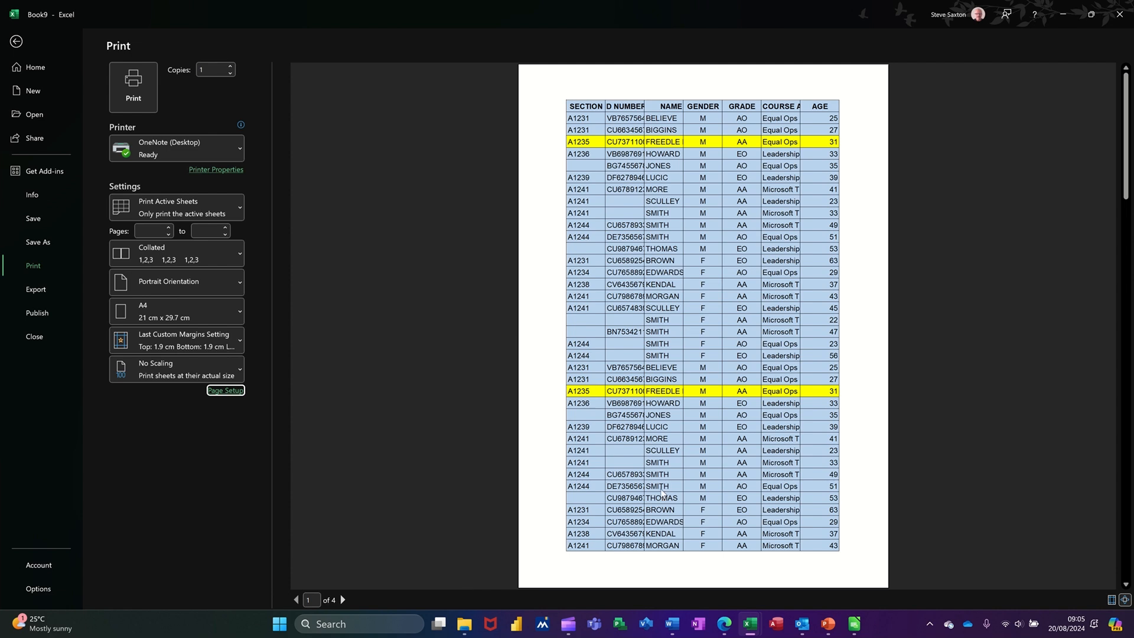
{"action": "scroll", "coordinate": [483, 350], "scroll_direction": "down", "scroll_amount": 6}
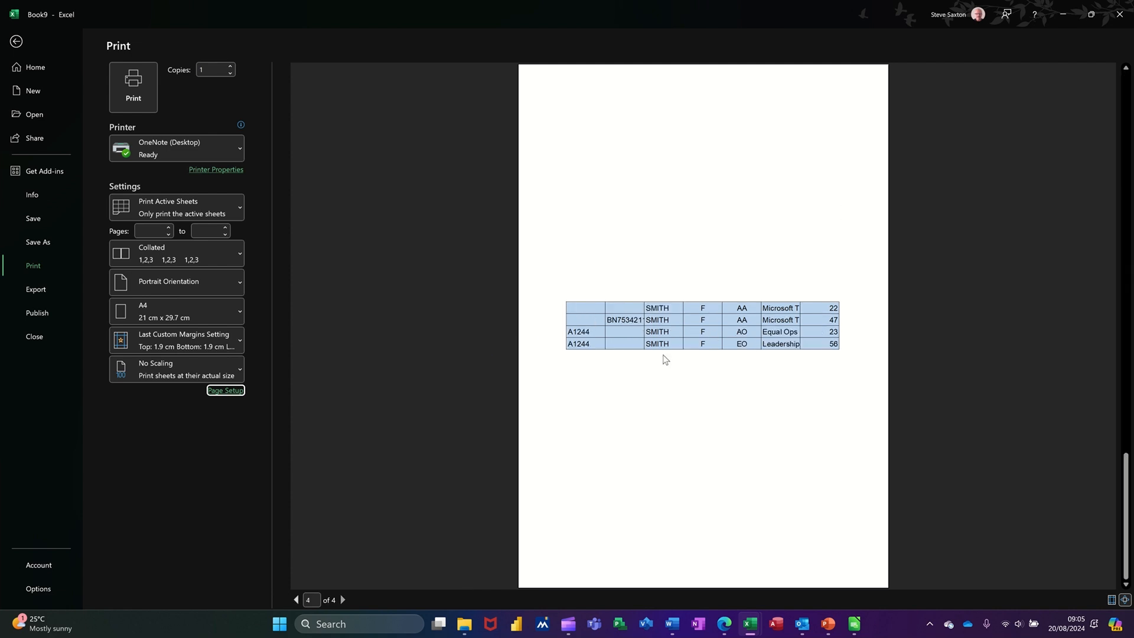
{"action": "scroll", "coordinate": [698, 336], "scroll_direction": "up", "scroll_amount": 2}
{"action": "scroll", "coordinate": [693, 336], "scroll_direction": "up", "scroll_amount": 2}
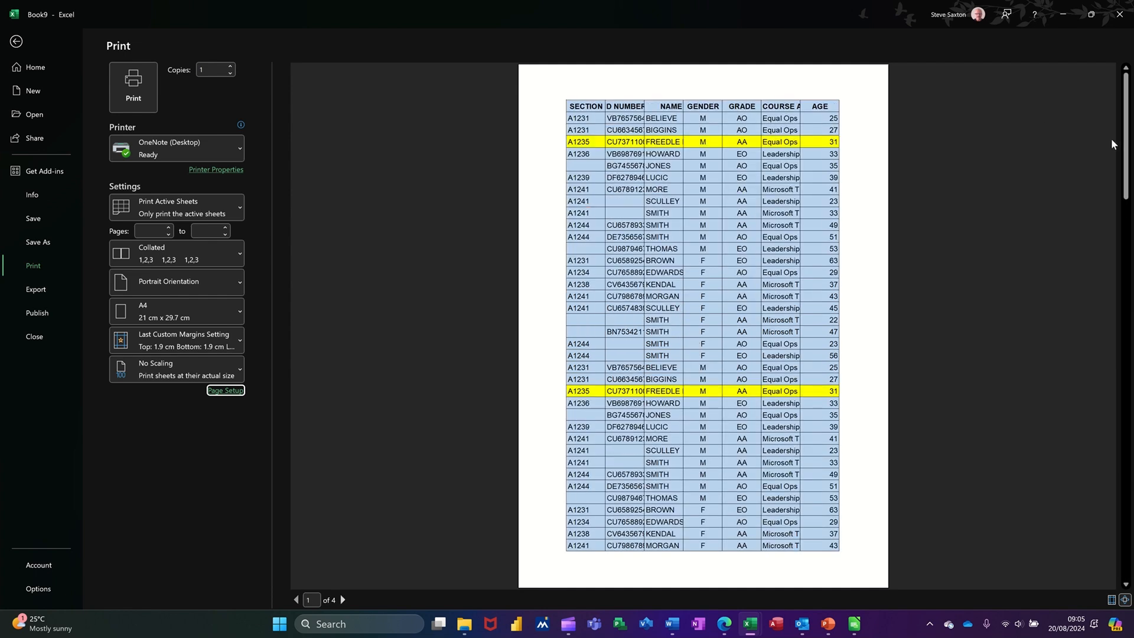
Create a custom header with the author's first name on the left, the file name in the centre, and the date and time on the right
{"action": "left_click", "coordinate": [224, 391]}
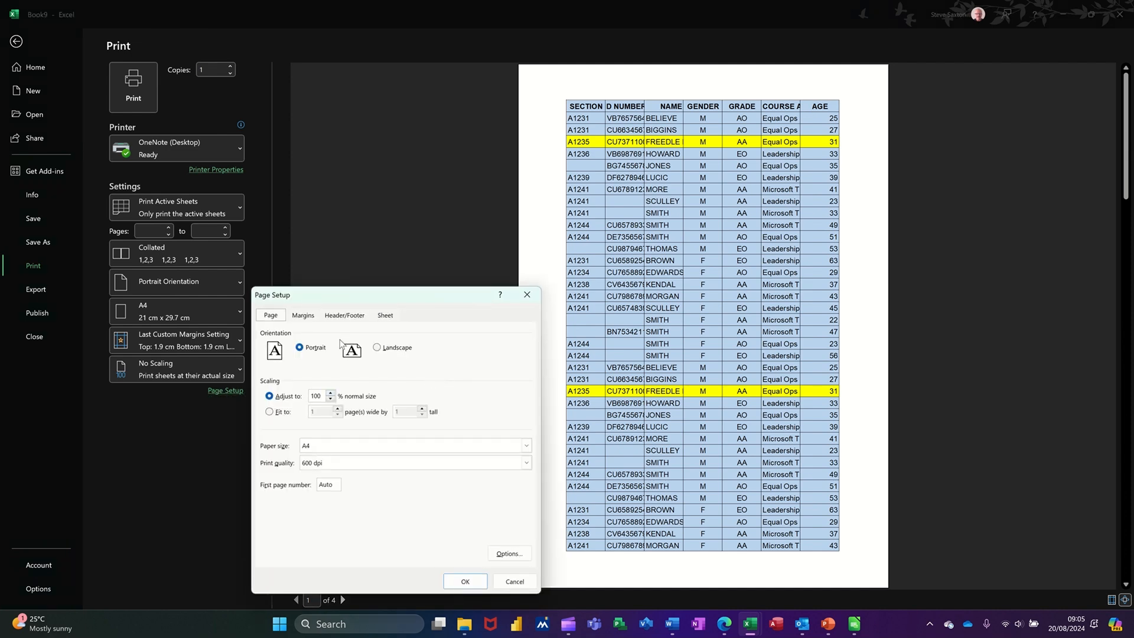
{"action": "left_click", "coordinate": [304, 317]}
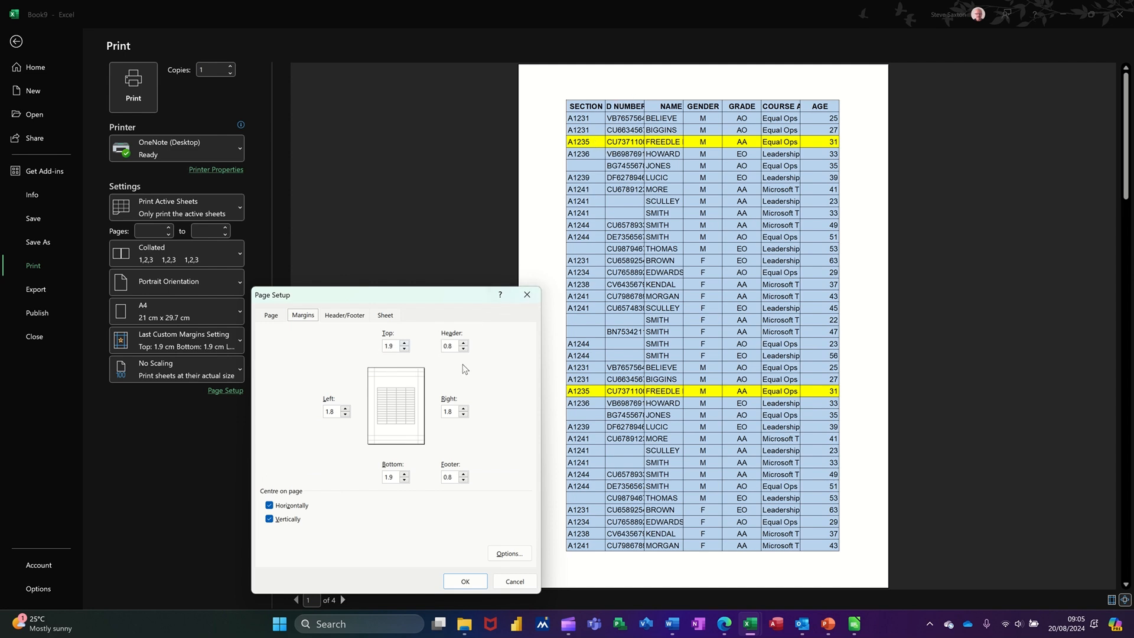
{"action": "left_click", "coordinate": [338, 316]}
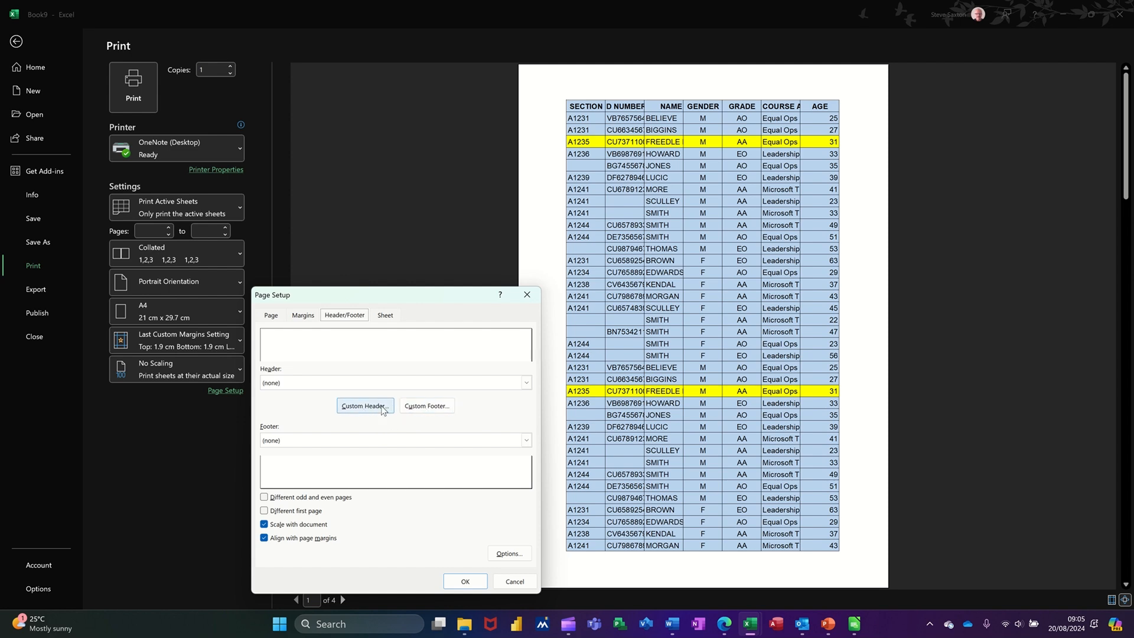
{"action": "left_click", "coordinate": [355, 407]}
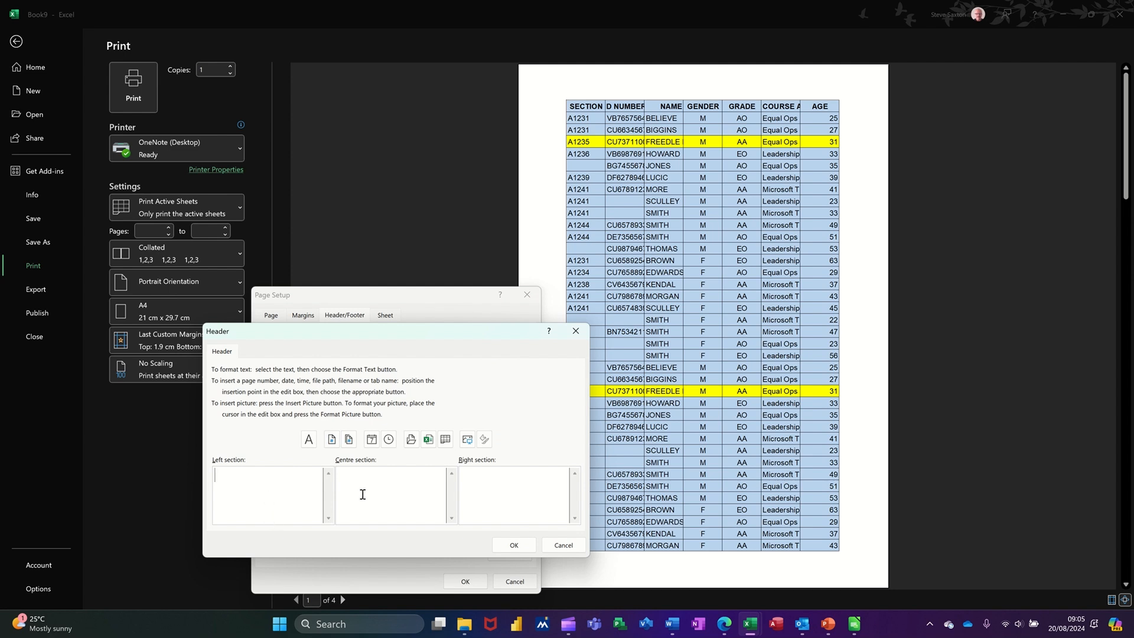
{"action": "type", "text": "Steve"}
{"action": "left_click", "coordinate": [429, 441]}
{"action": "left_click", "coordinate": [372, 443]}
{"action": "left_click", "coordinate": [388, 440]}
{"action": "left_click", "coordinate": [505, 545]}
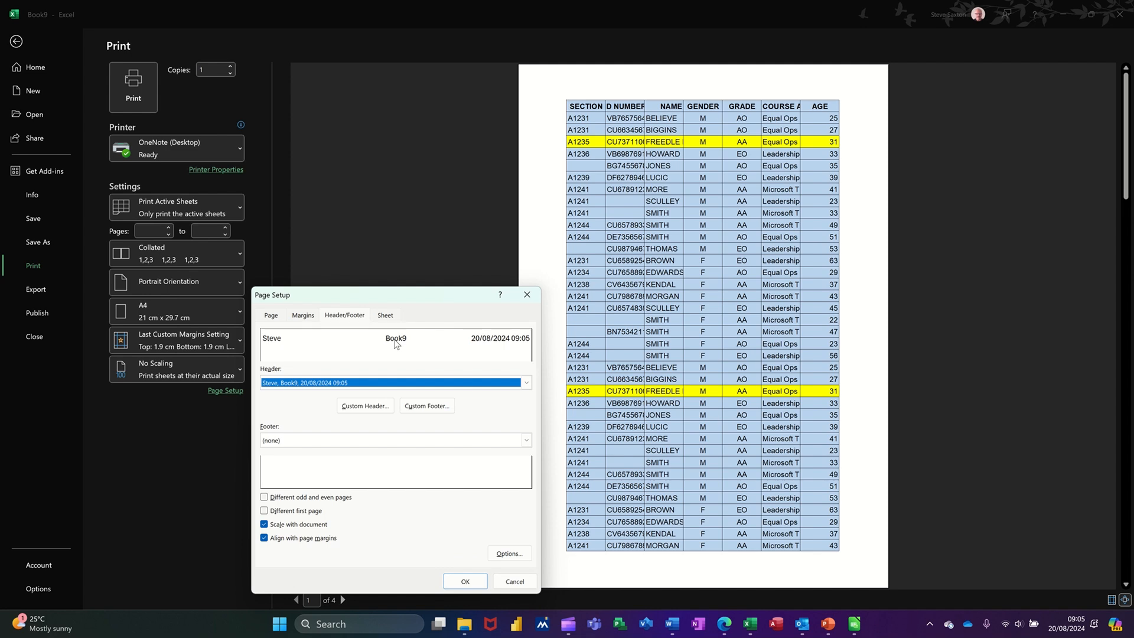
Create a custom footer whose centre section reads &[Page] of &[Pages]
{"action": "left_click", "coordinate": [424, 411]}
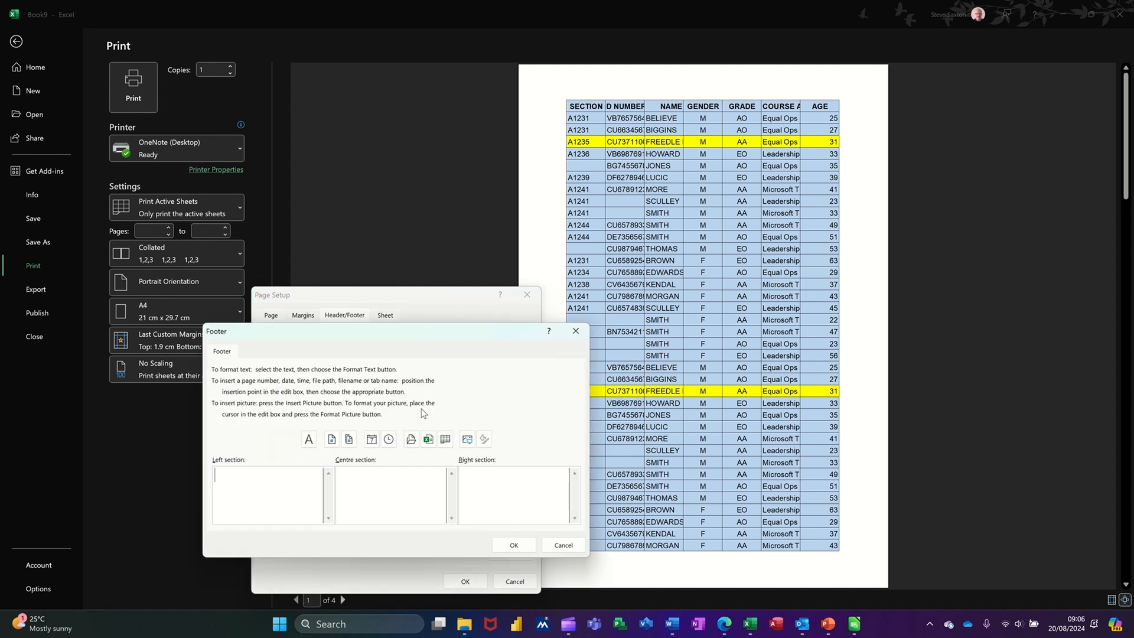
{"action": "left_click", "coordinate": [383, 484]}
{"action": "left_click", "coordinate": [331, 439]}
{"action": "type", "text": "of"}
{"action": "left_click", "coordinate": [348, 439]}
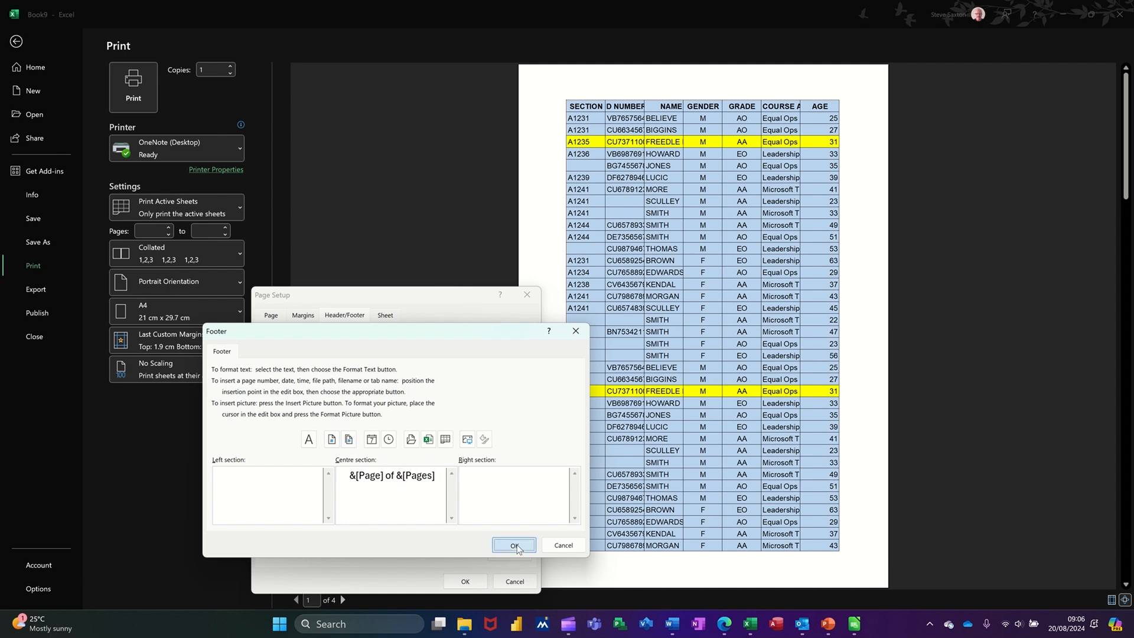
{"action": "left_click", "coordinate": [514, 545]}
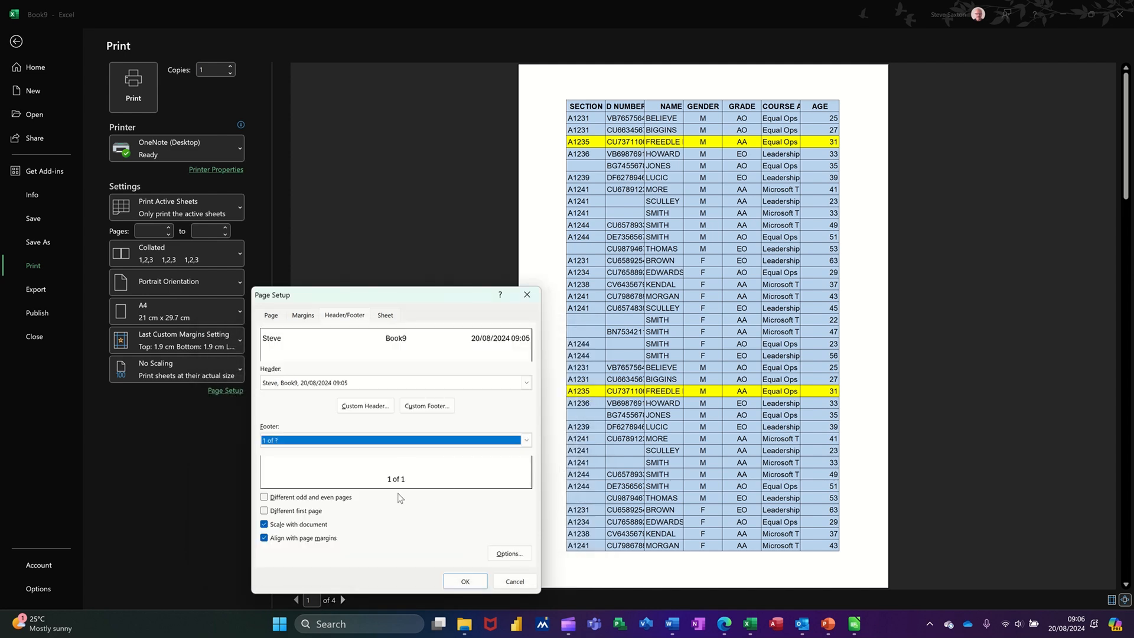
Try the "Over, then down" page order and set it back to "Down, then over"
{"action": "left_click", "coordinate": [387, 316]}
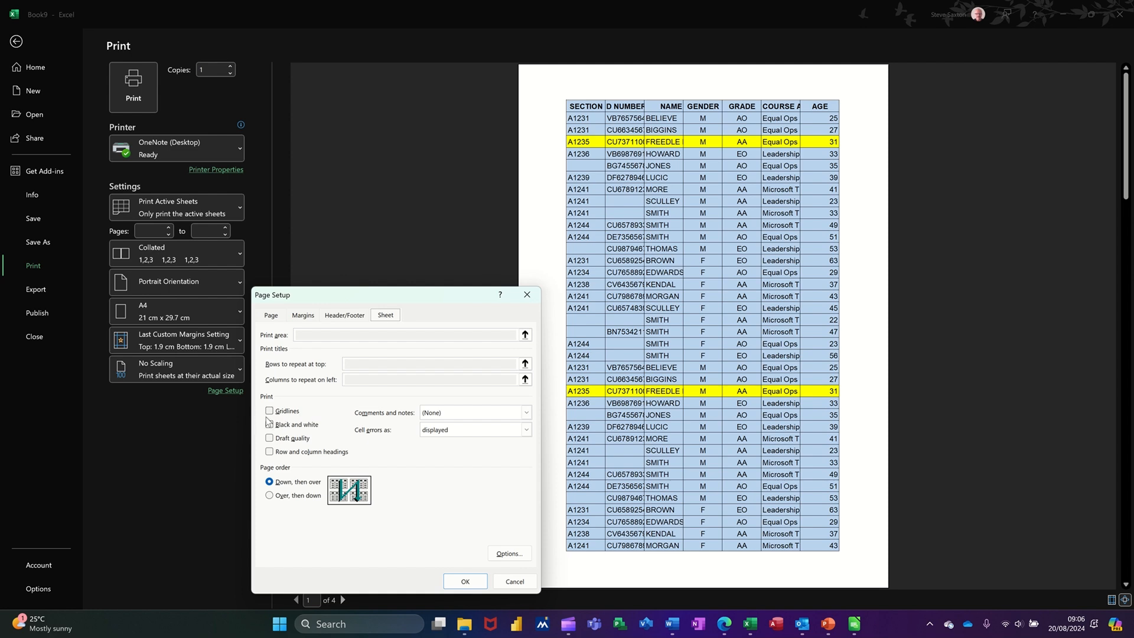
{"action": "left_click", "coordinate": [271, 497]}
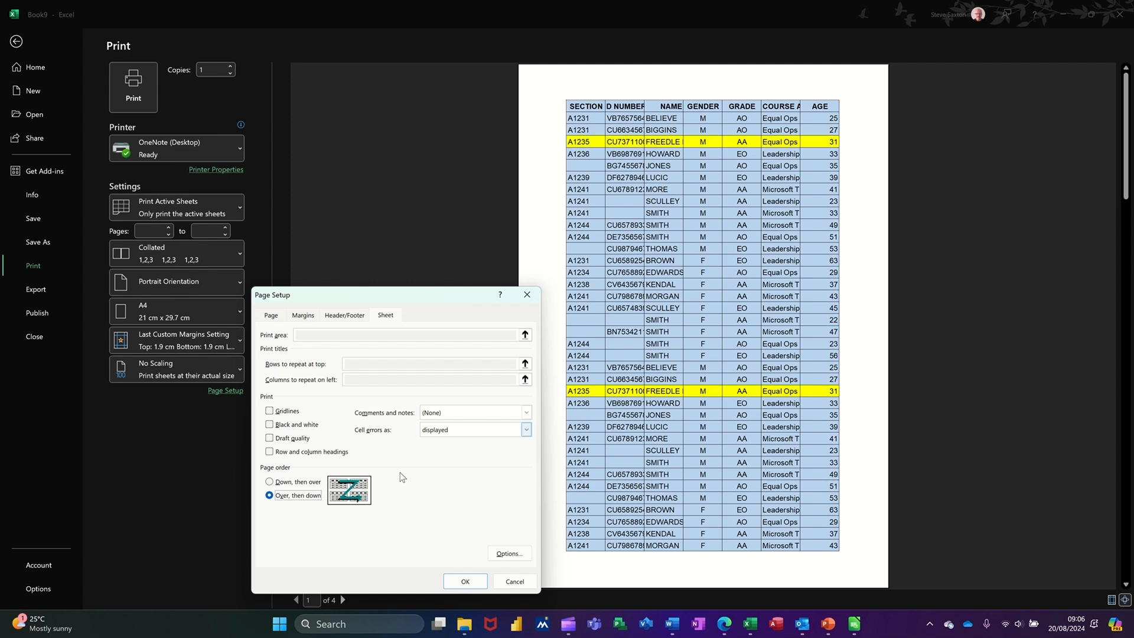
{"action": "left_click", "coordinate": [270, 482]}
Recheck the header and footer, apply the page setup and leave the print preview
{"action": "left_click", "coordinate": [347, 316]}
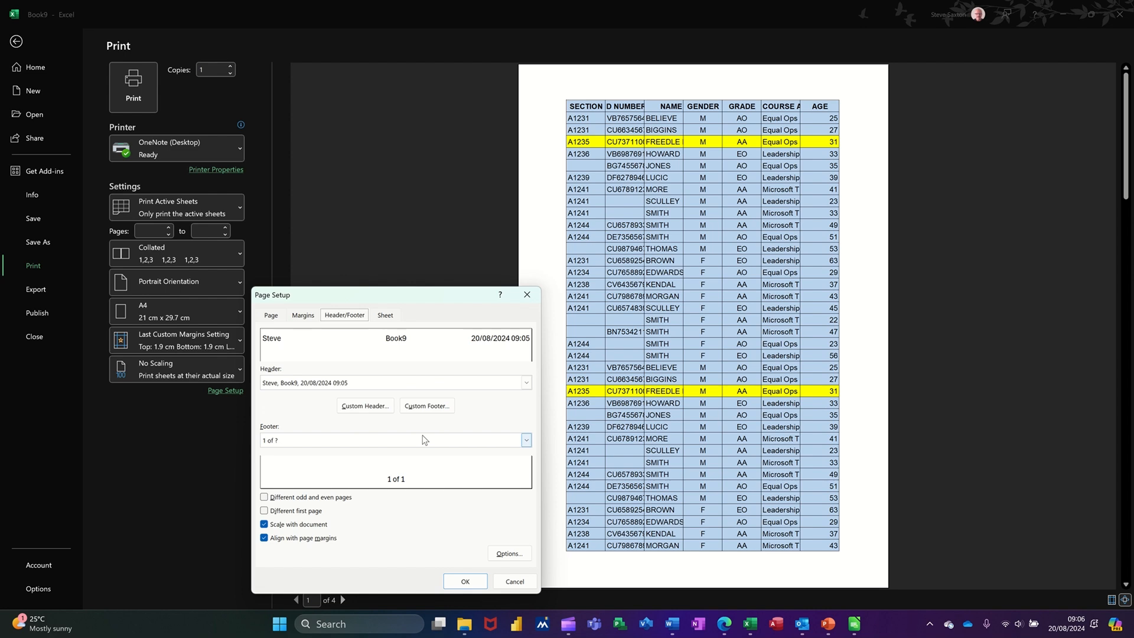
{"action": "left_click", "coordinate": [459, 581]}
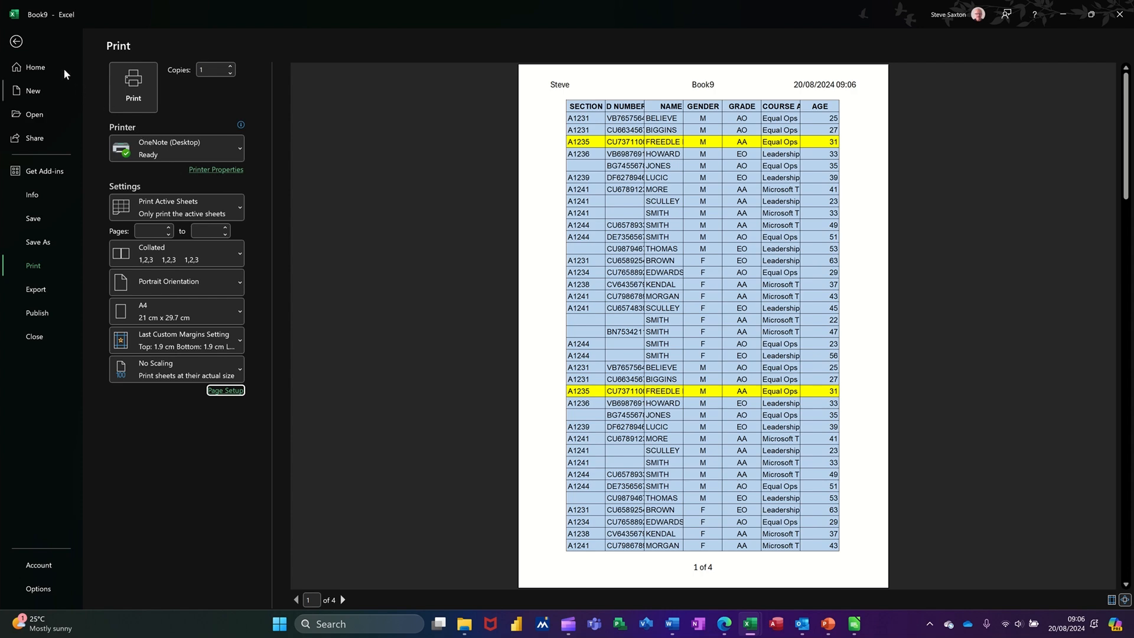
{"action": "left_click", "coordinate": [16, 41]}
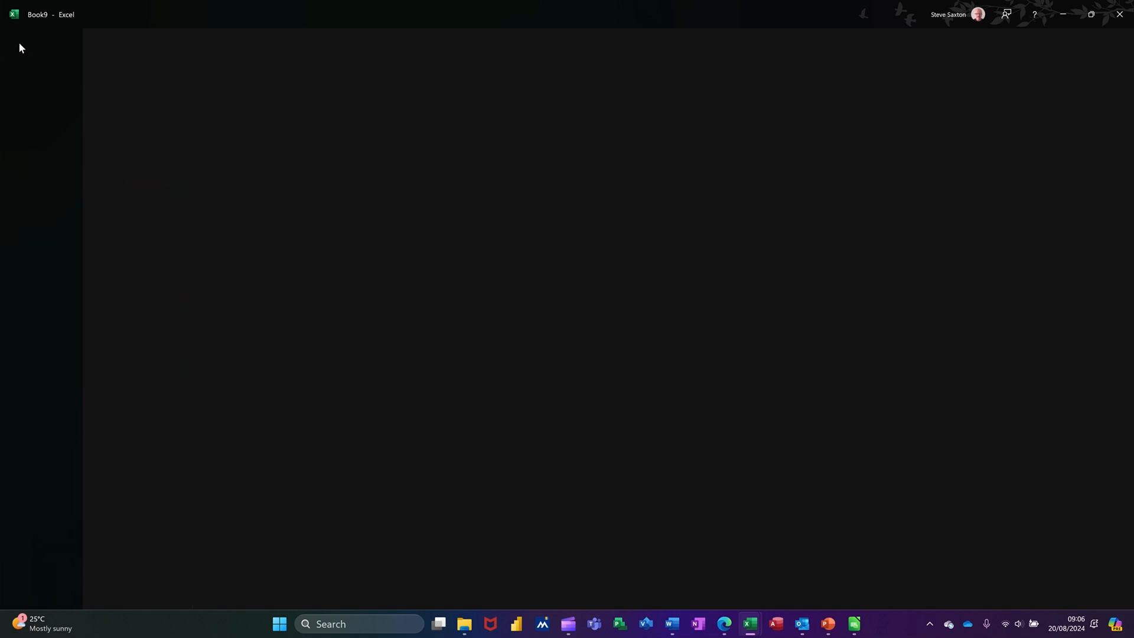
Look at the Page Setup dialog's orientation, scaling and paper options from the worksheet and close it
{"action": "left_click", "coordinate": [346, 242]}
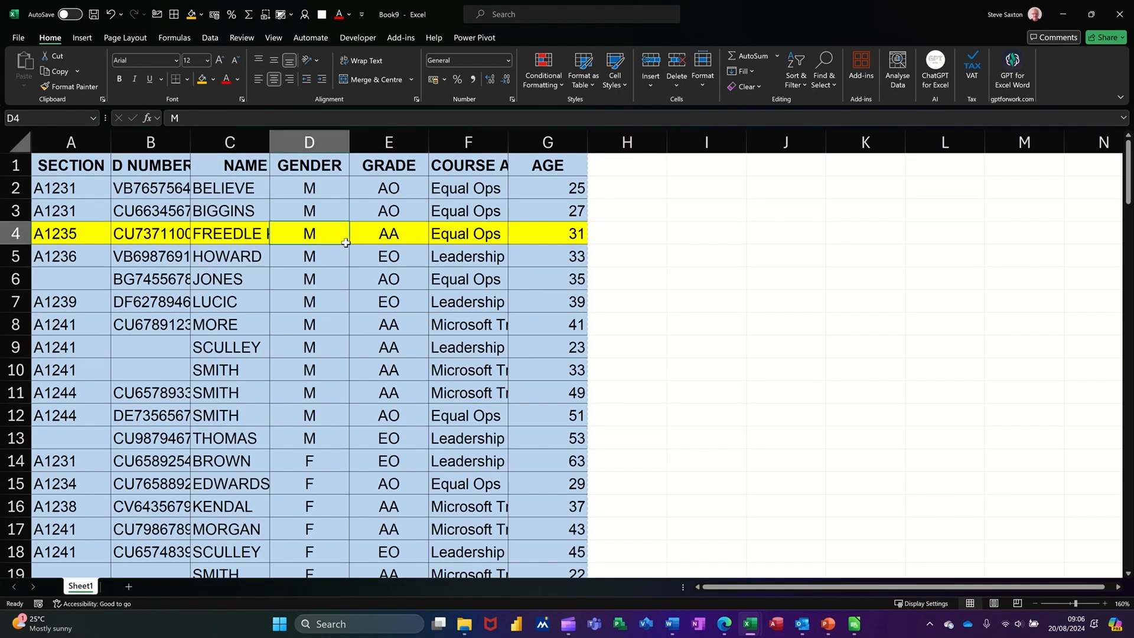
{"action": "left_click", "coordinate": [125, 38]}
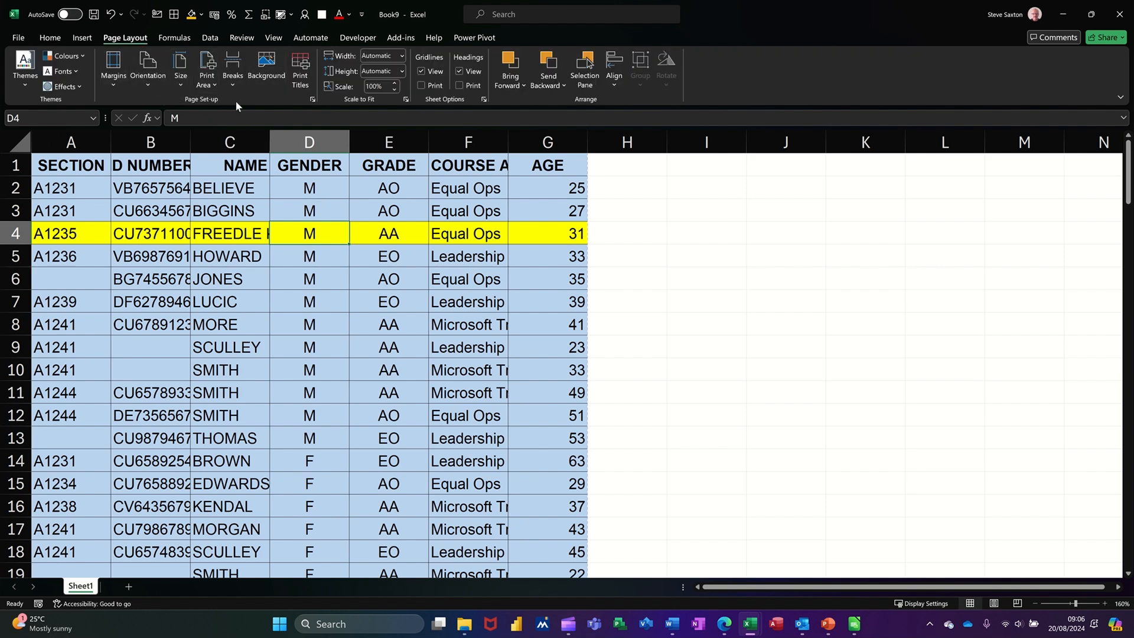
{"action": "left_click", "coordinate": [312, 100]}
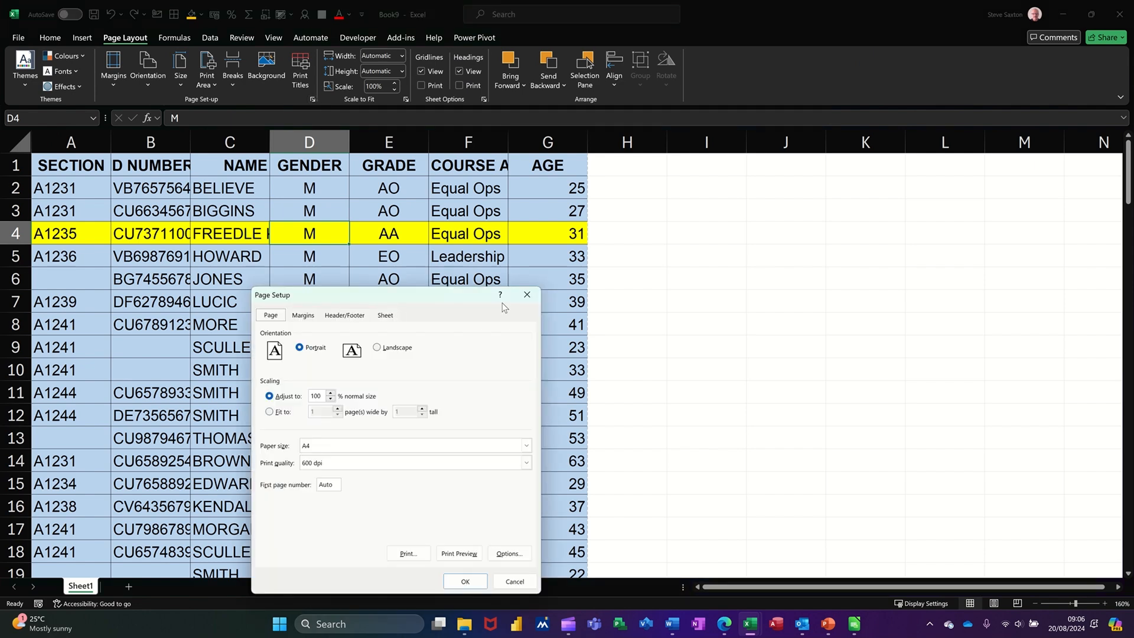
{"action": "left_click", "coordinate": [527, 294]}
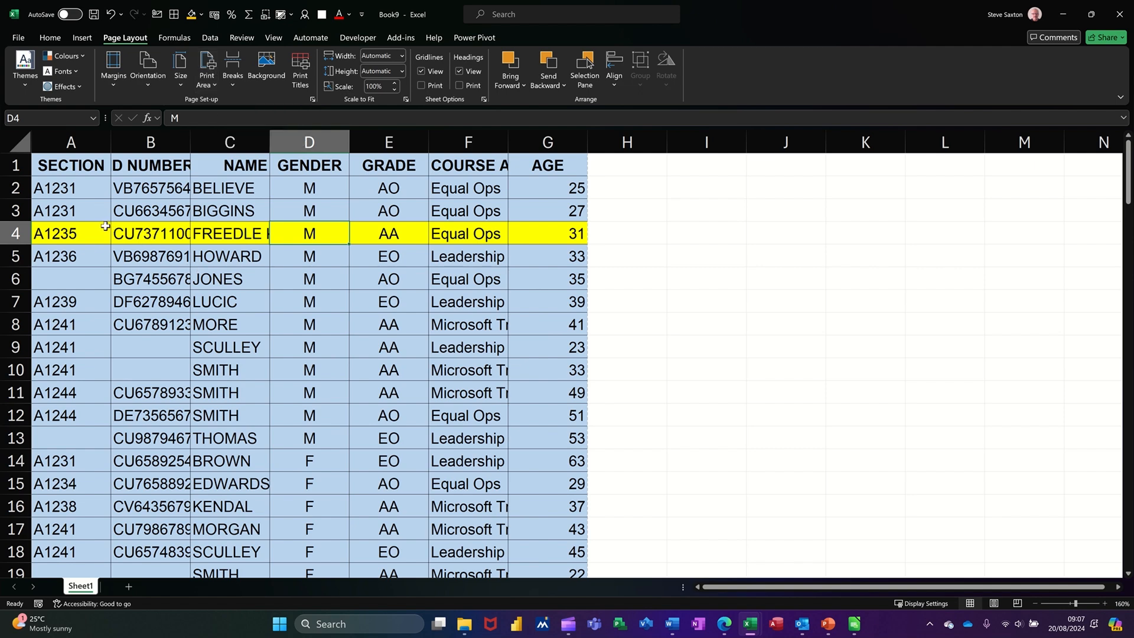
Set cells A3:G10 as the print area and check the result in the print preview
{"action": "left_click_drag", "start_coordinate": [82, 214], "coordinate": [531, 361]}
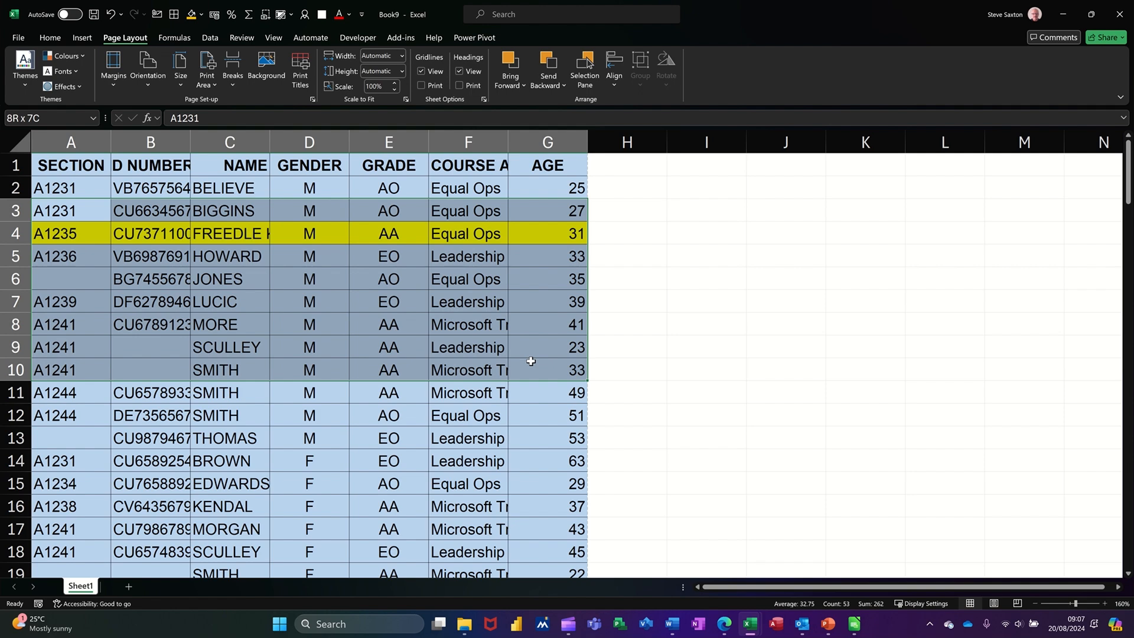
{"action": "left_click", "coordinate": [213, 85]}
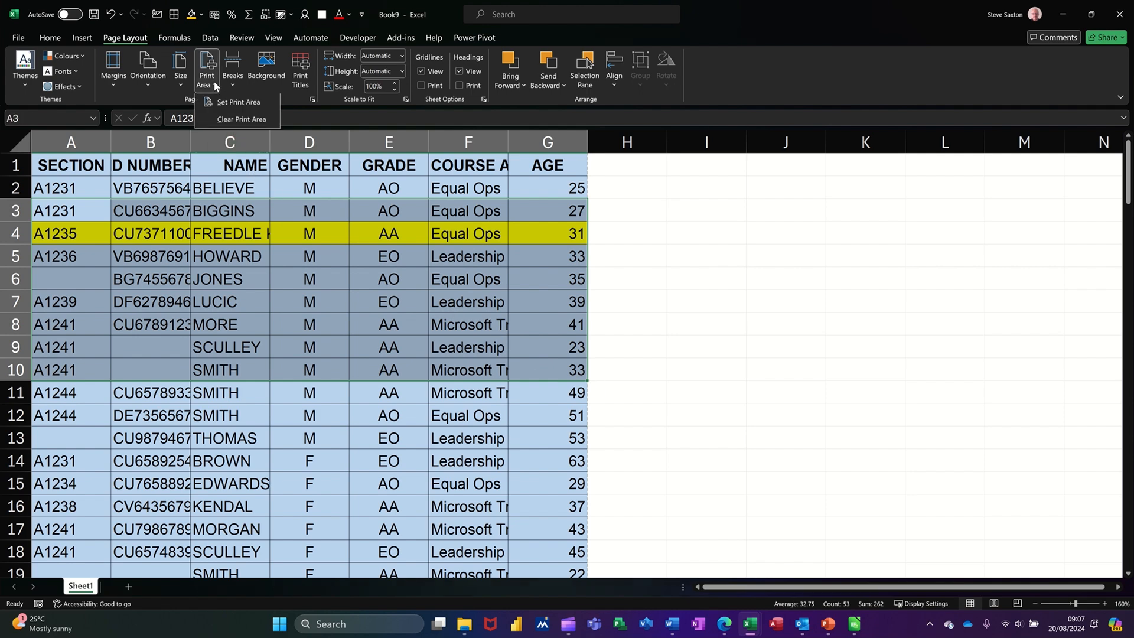
{"action": "left_click", "coordinate": [239, 104]}
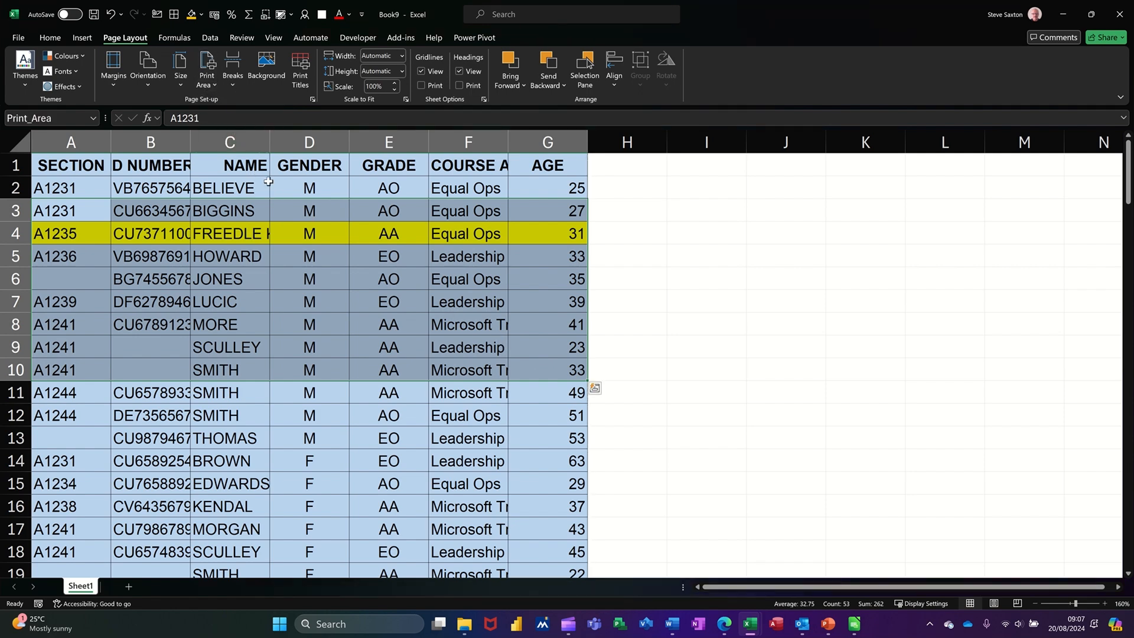
{"action": "left_click", "coordinate": [326, 285]}
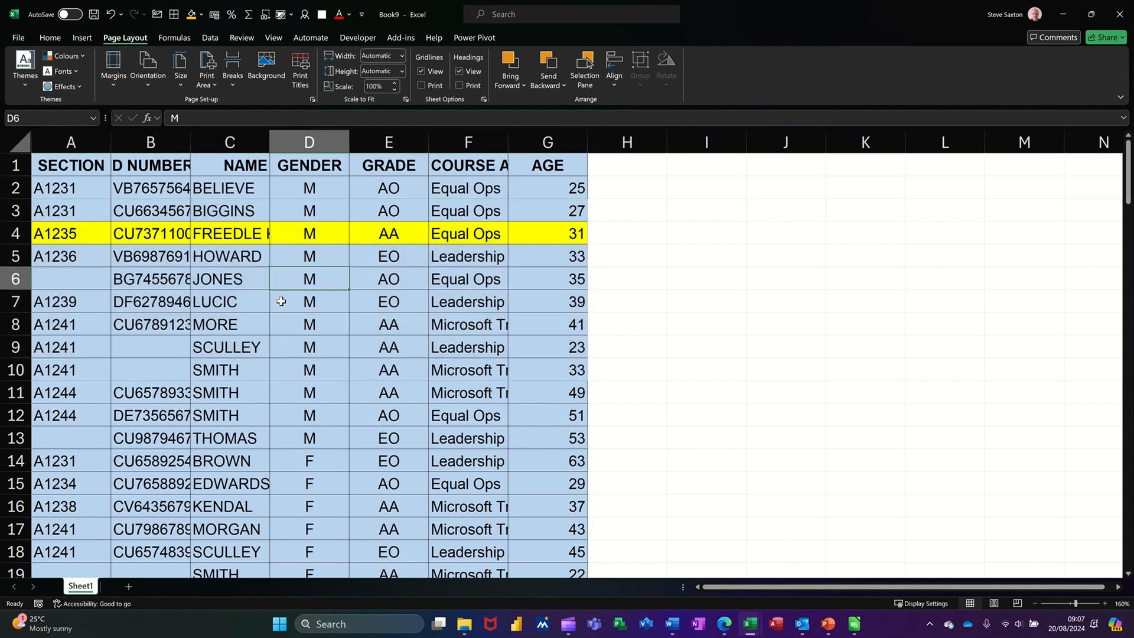
{"action": "key", "text": "ctrl+p"}
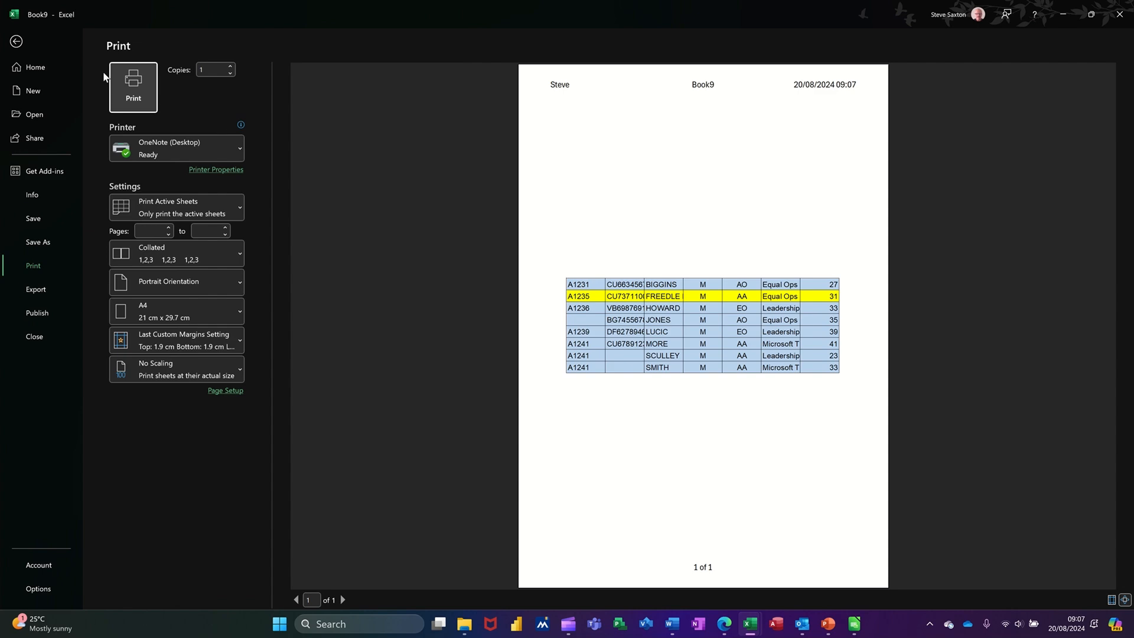
{"action": "left_click", "coordinate": [20, 43]}
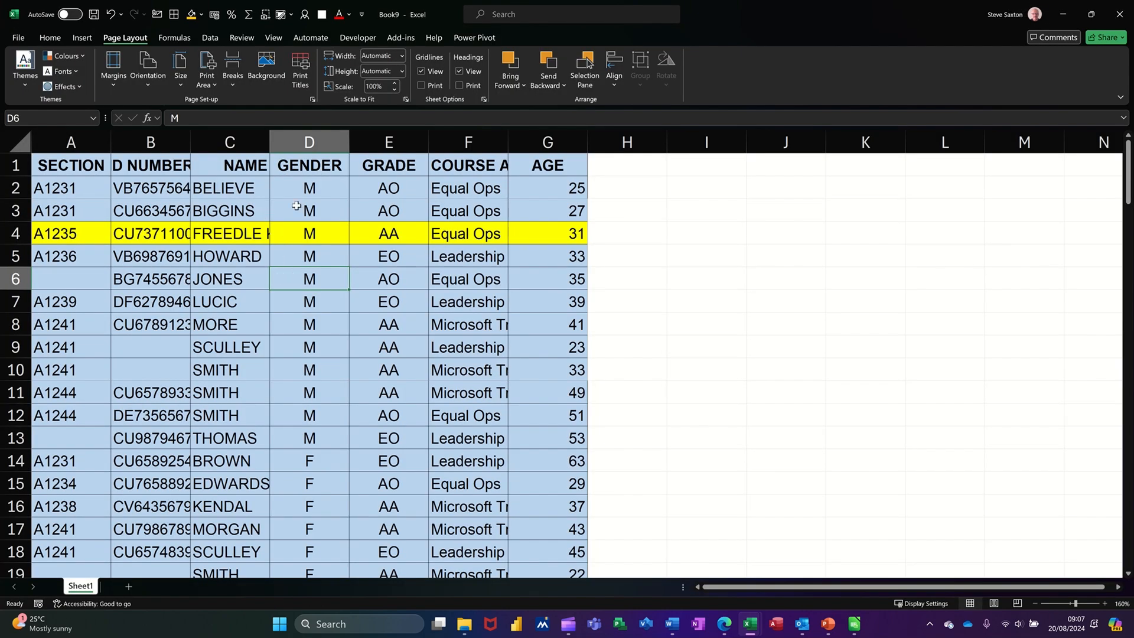
Set row 1 ($1:$1) to repeat at the top of every printed page and check it in the print preview
{"action": "left_click", "coordinate": [300, 69]}
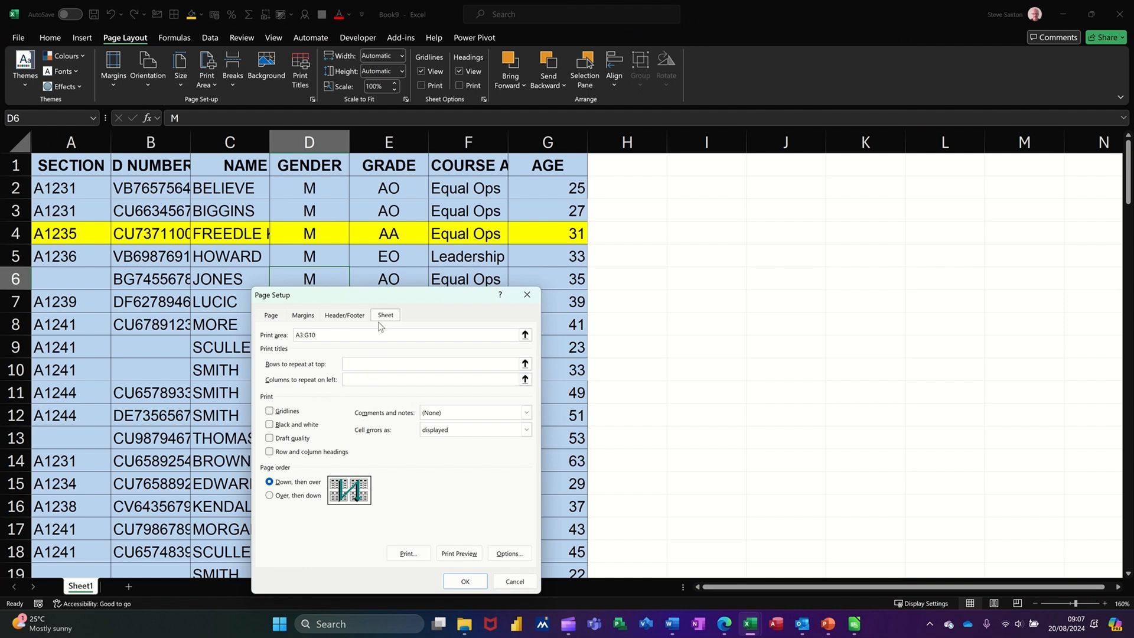
{"action": "left_click", "coordinate": [365, 364]}
{"action": "left_click", "coordinate": [355, 364]}
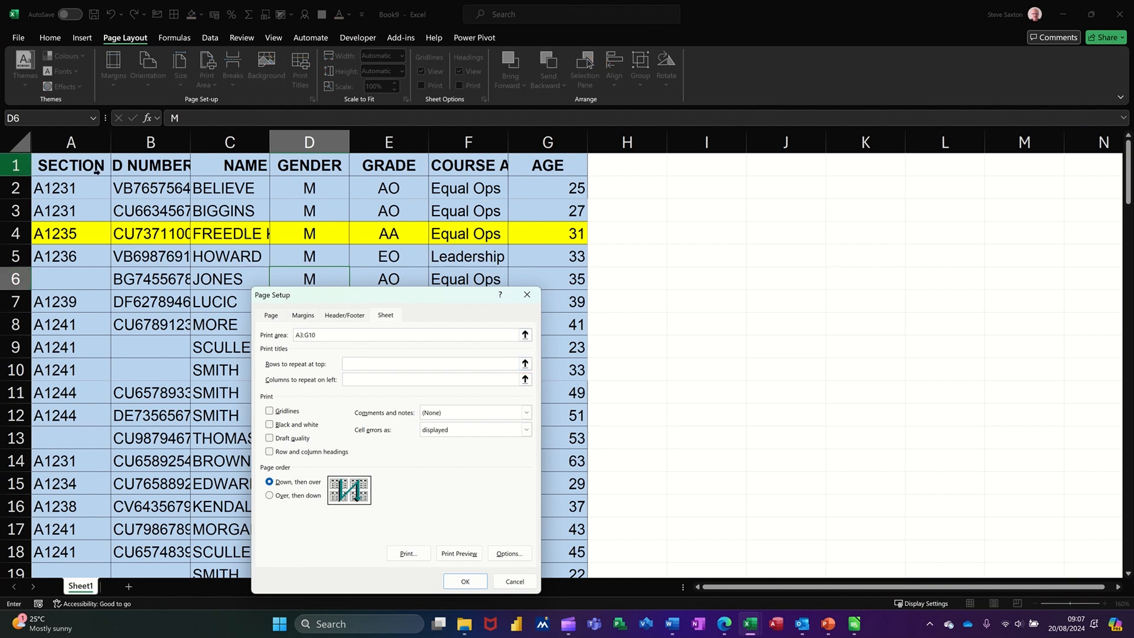
{"action": "left_click", "coordinate": [11, 166]}
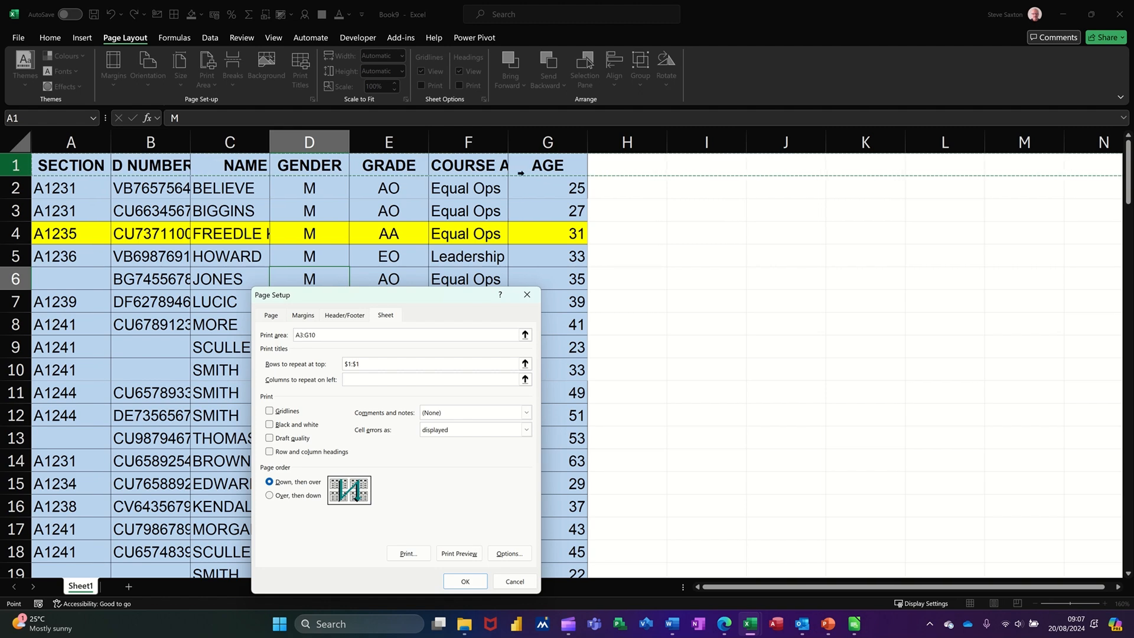
{"action": "left_click", "coordinate": [465, 581]}
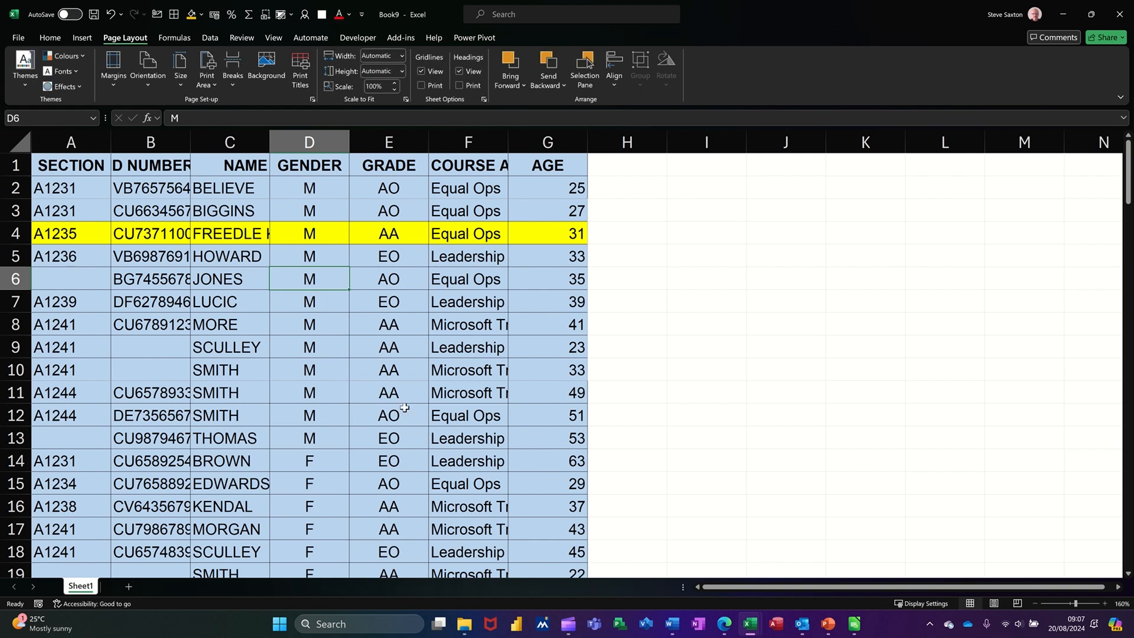
{"action": "key", "text": "ctrl+p"}
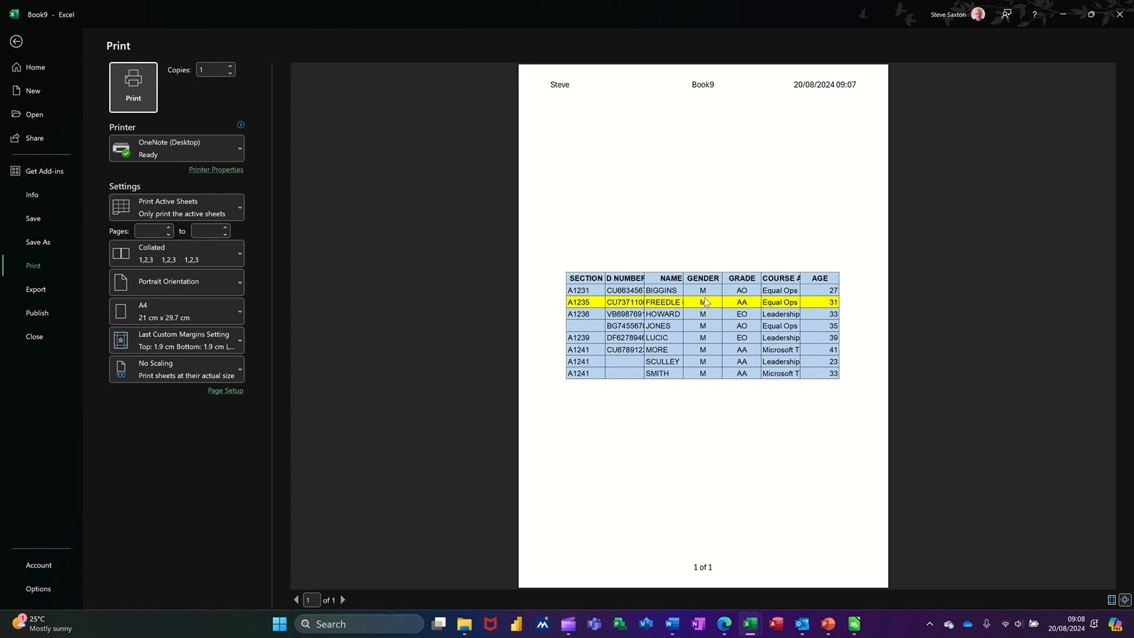
{"action": "left_click", "coordinate": [19, 44]}
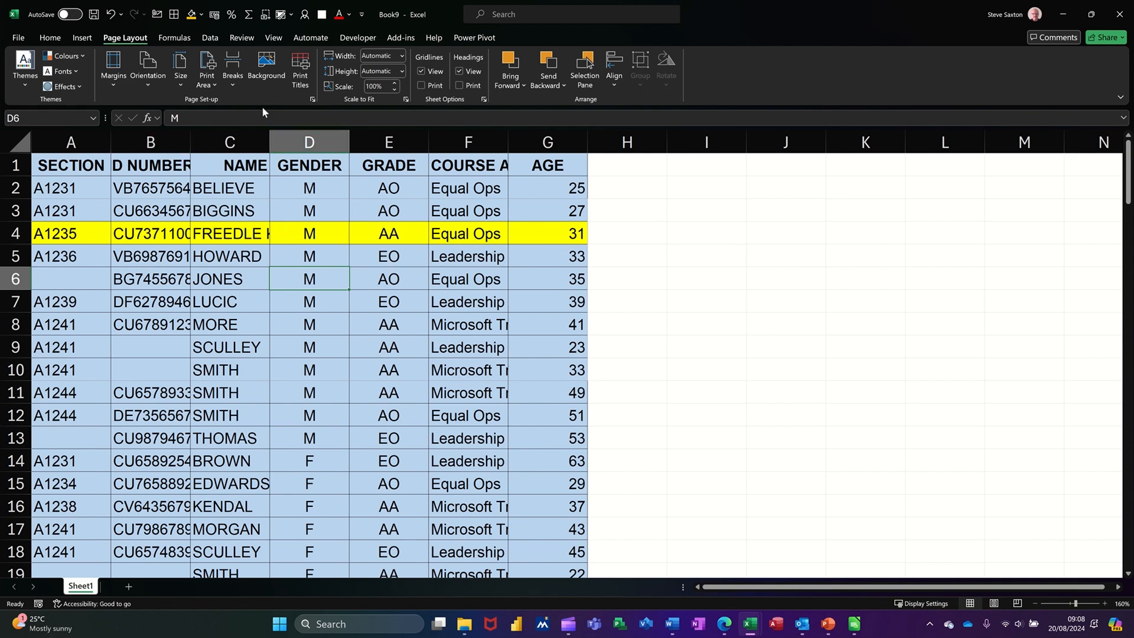
Clear the sheet's print area
{"action": "left_click", "coordinate": [216, 89]}
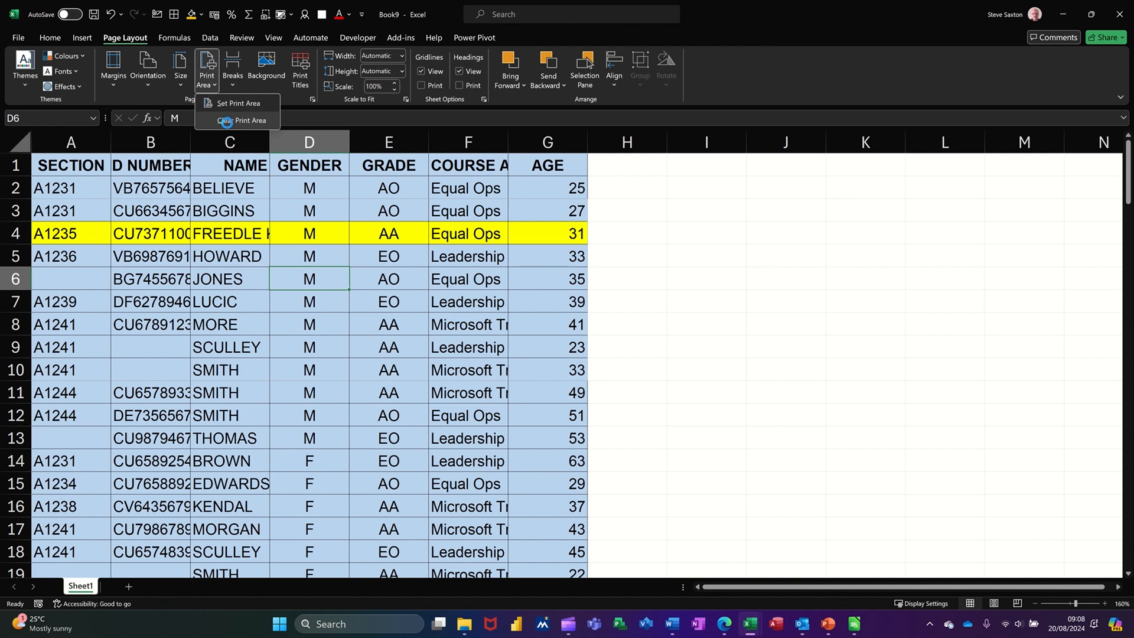
{"action": "left_click", "coordinate": [224, 103]}
{"action": "left_click", "coordinate": [311, 322]}
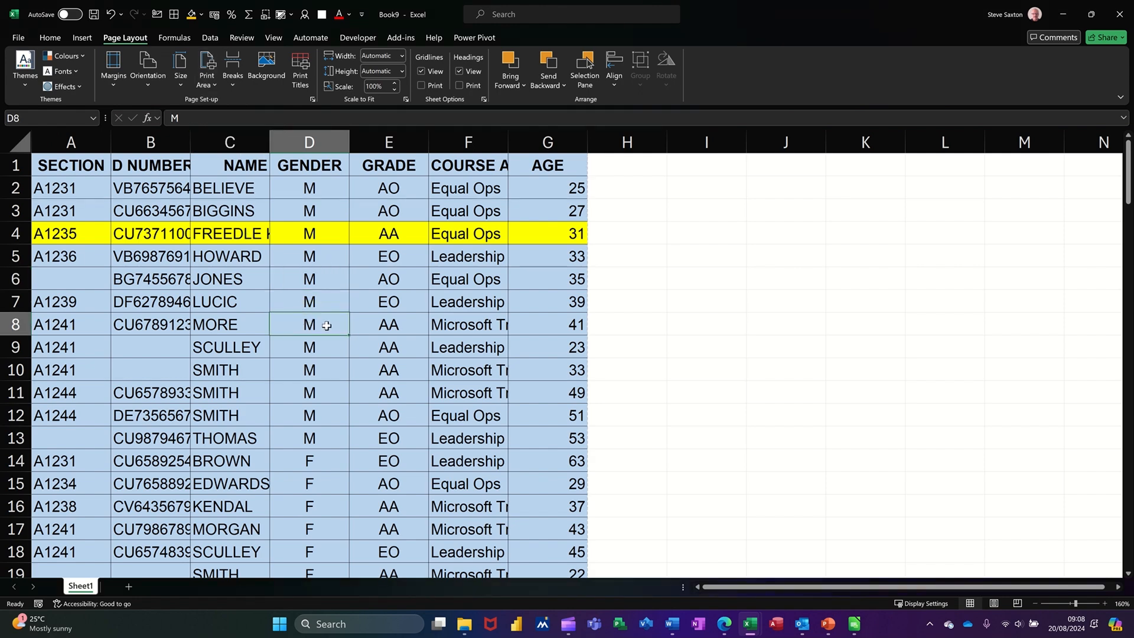
Look through the page orientation choices, margin presets and custom margin settings without changing them
{"action": "left_click", "coordinate": [151, 88]}
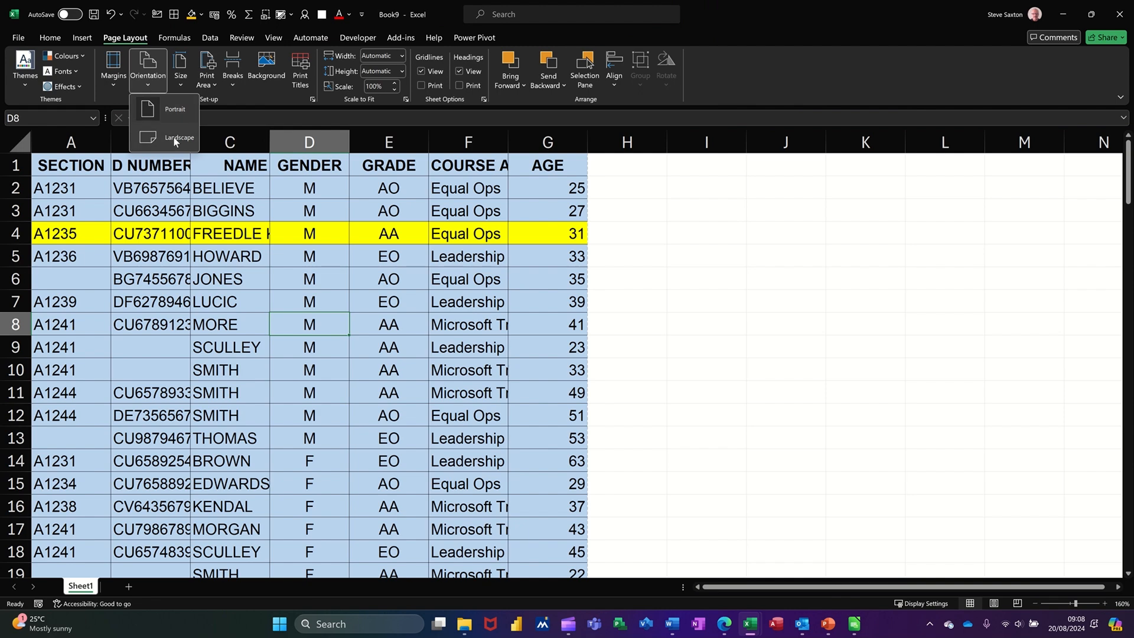
{"action": "left_click", "coordinate": [115, 86]}
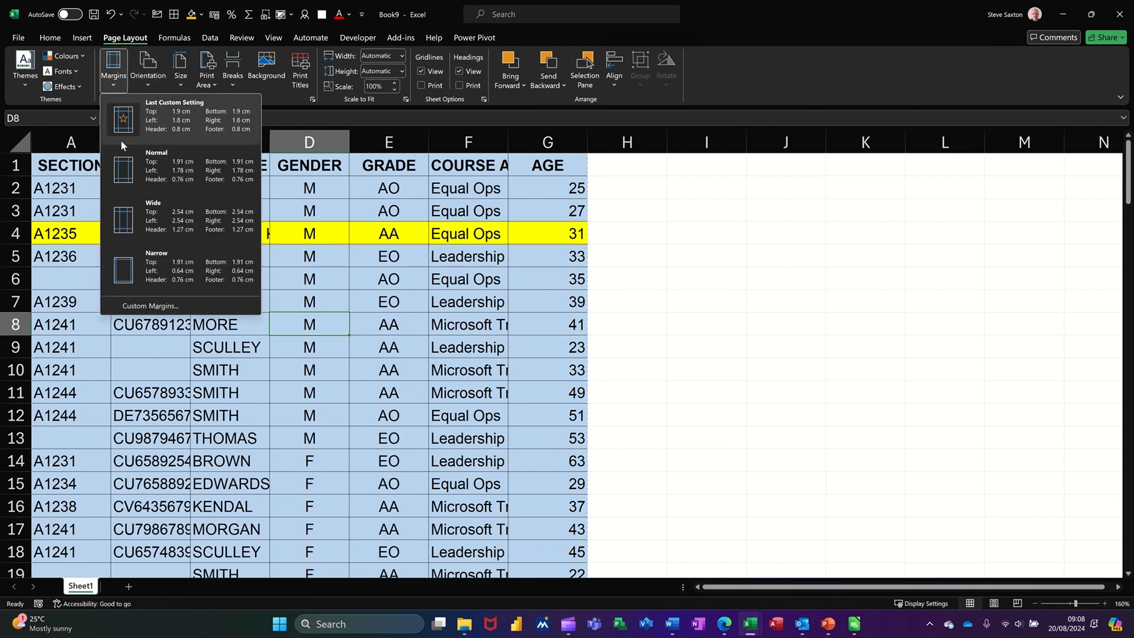
{"action": "left_click", "coordinate": [150, 306]}
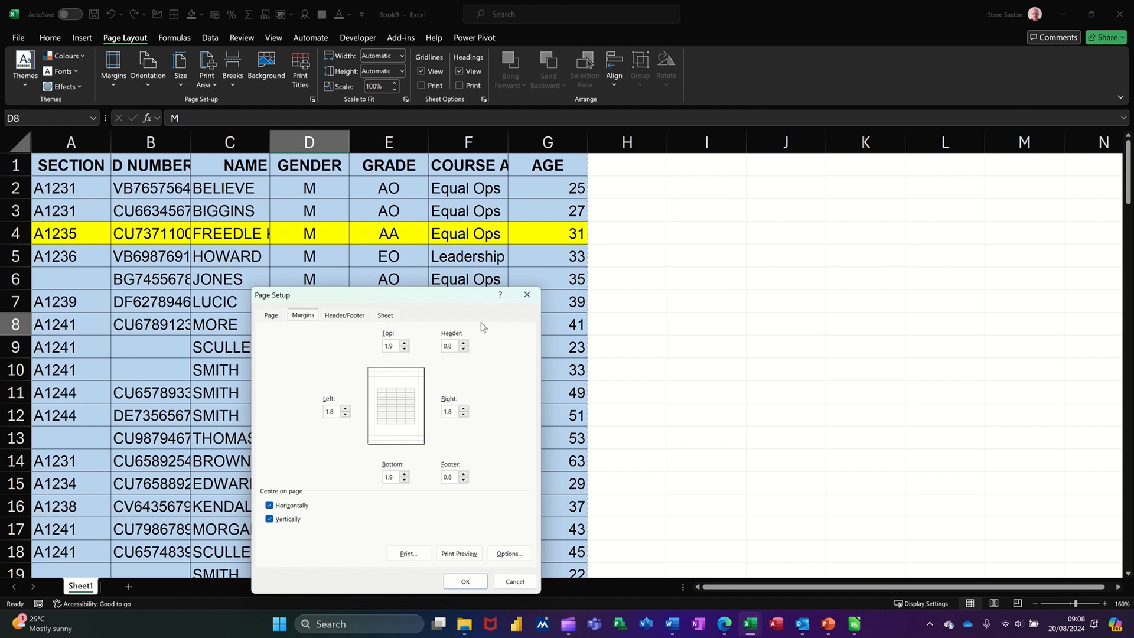
{"action": "left_click", "coordinate": [527, 294]}
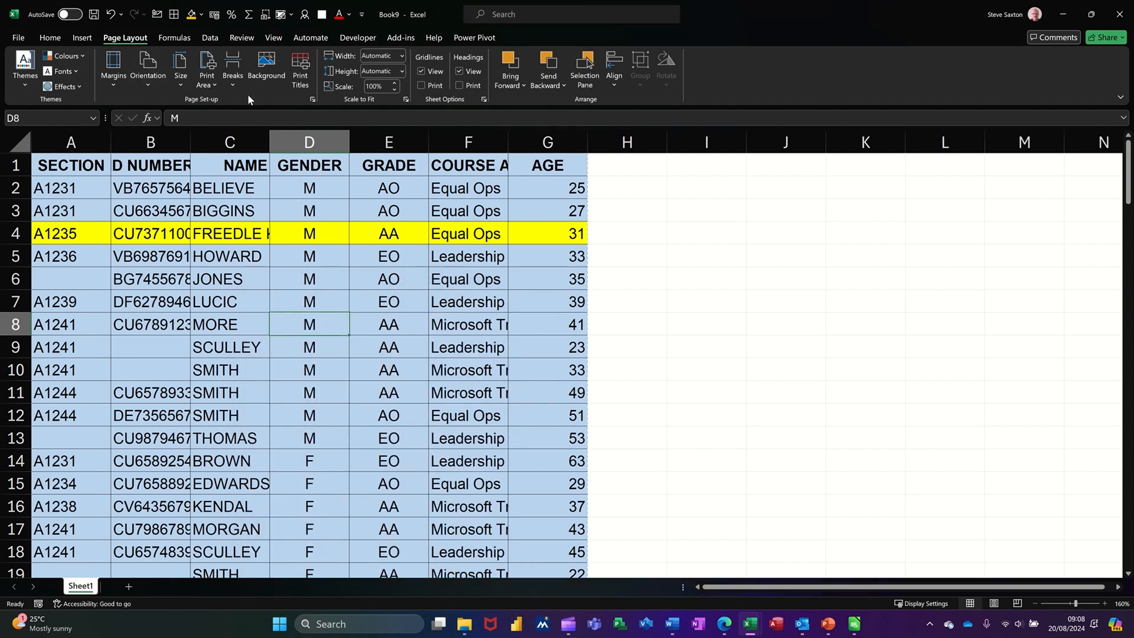
Switch to Page Break Preview and move the print area's lower boundary up so that printing ends at row 112
{"action": "left_click", "coordinate": [268, 38]}
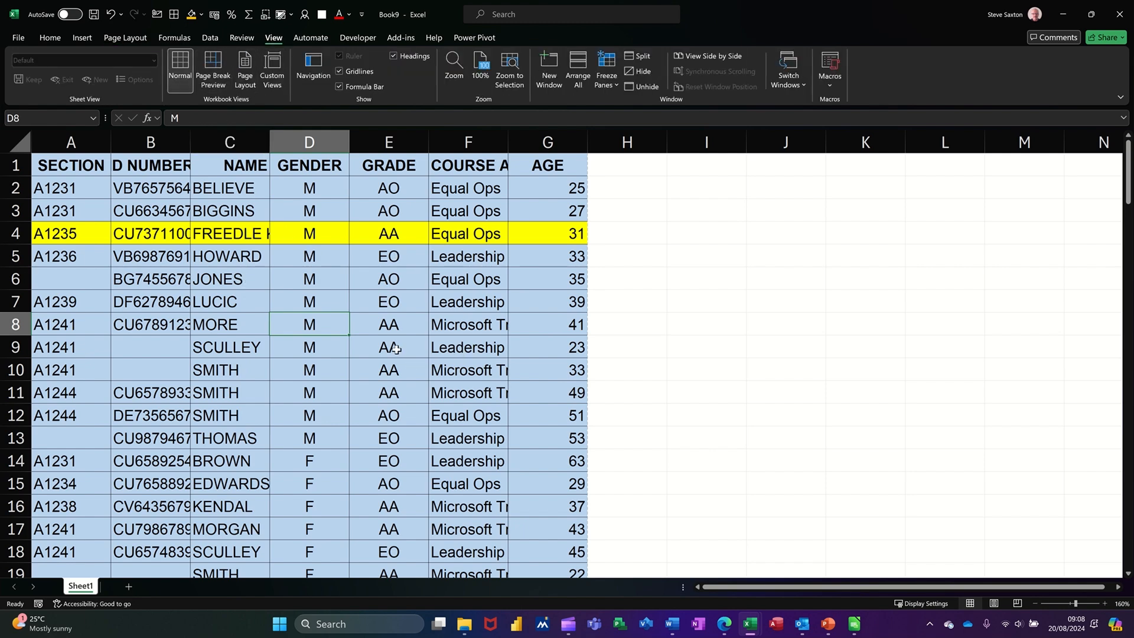
{"action": "left_click", "coordinate": [209, 76]}
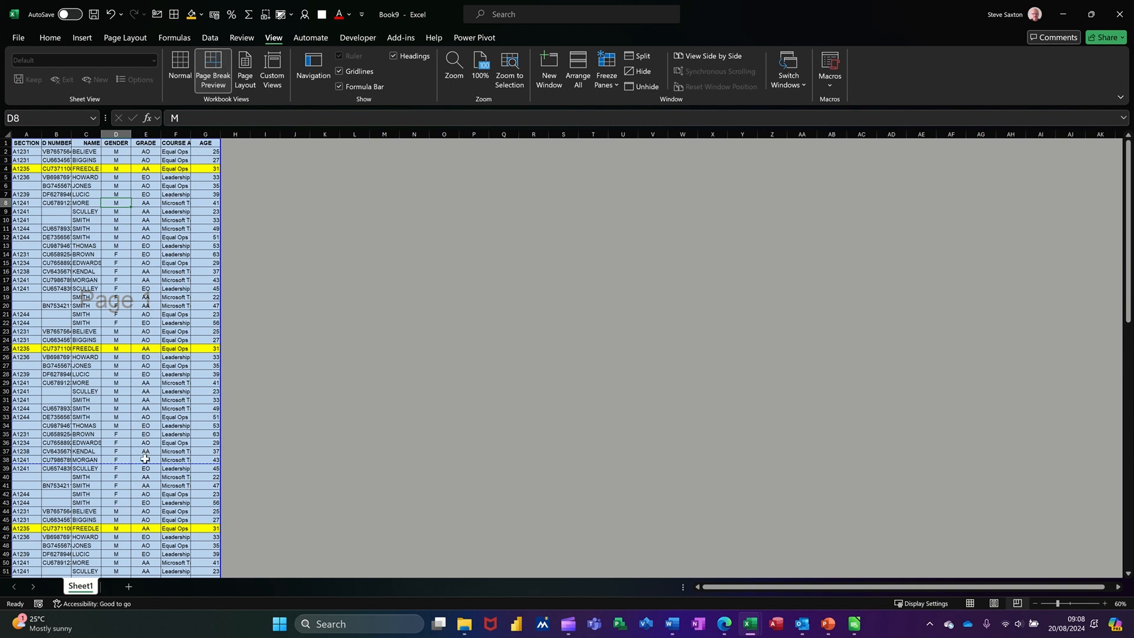
{"action": "scroll", "coordinate": [175, 315], "scroll_direction": "down", "scroll_amount": 11}
{"action": "scroll", "coordinate": [175, 315], "scroll_direction": "down", "scroll_amount": 13}
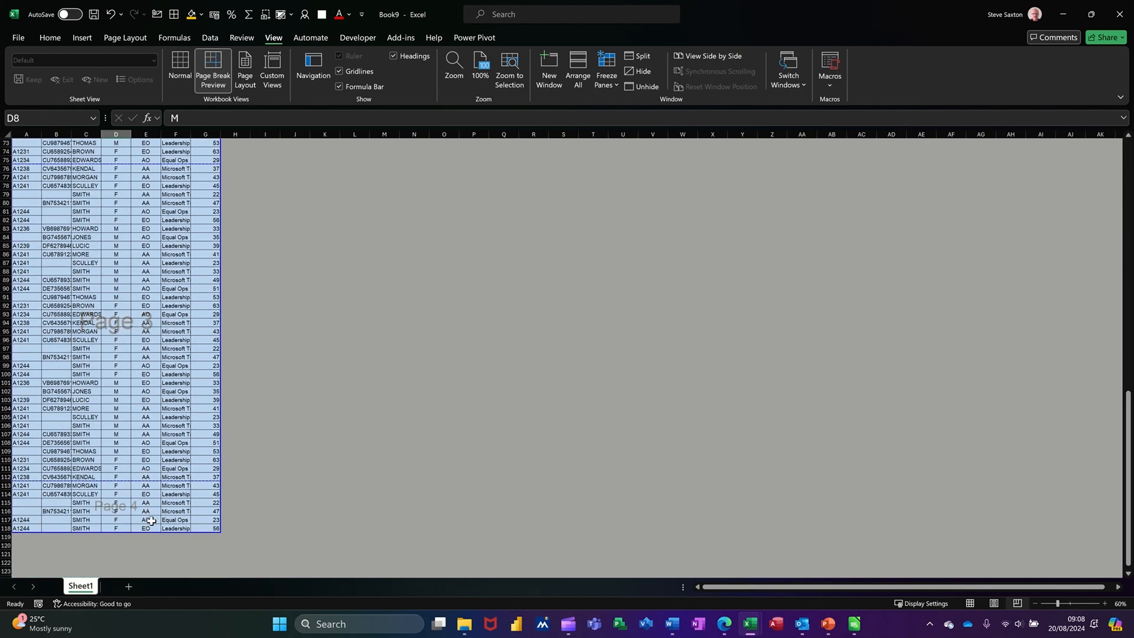
{"action": "left_click_drag", "start_coordinate": [152, 531], "coordinate": [161, 480]}
{"action": "scroll", "coordinate": [161, 480], "scroll_direction": "up", "scroll_amount": 13}
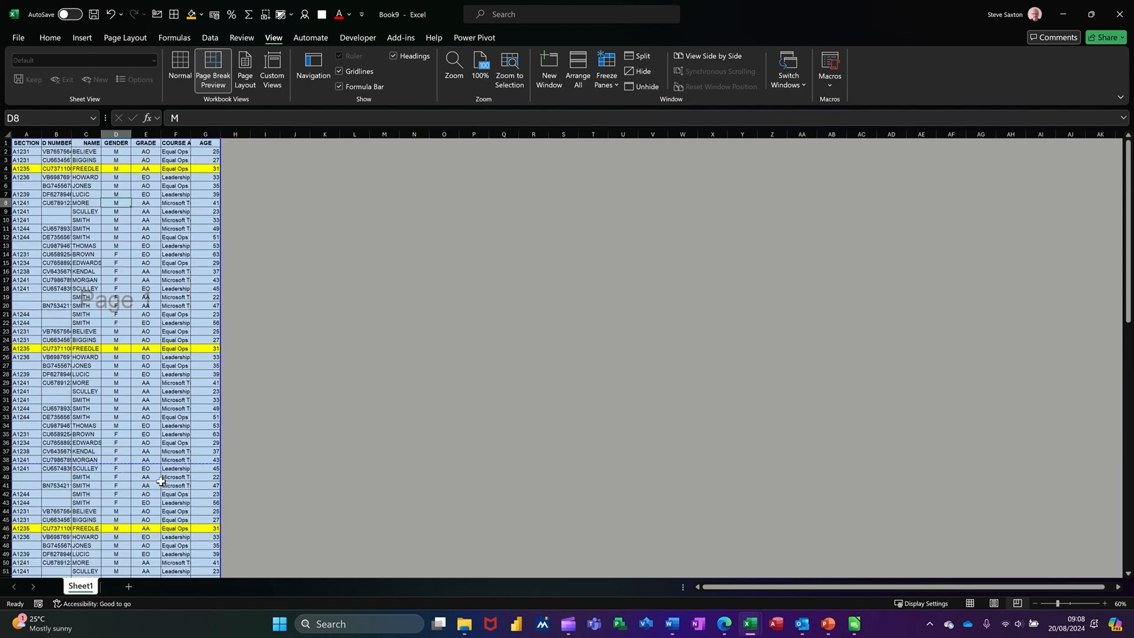
{"action": "scroll", "coordinate": [194, 427], "scroll_direction": "down", "scroll_amount": 14}
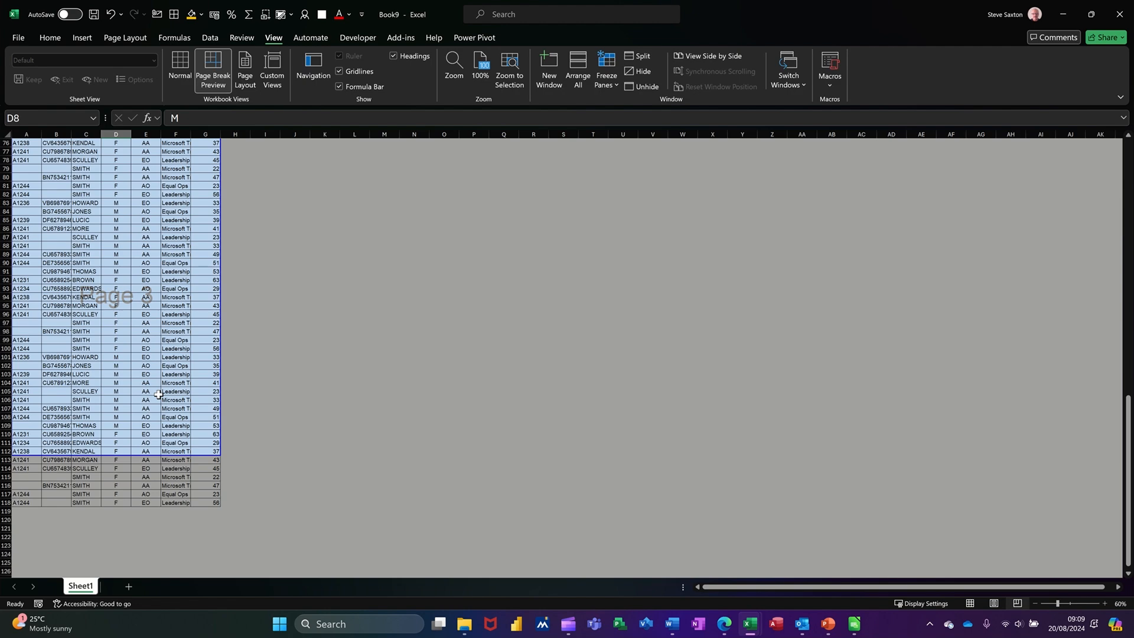
Check the printed pages from last to first in the print preview and return to the sheet
{"action": "key", "text": "ctrl+p"}
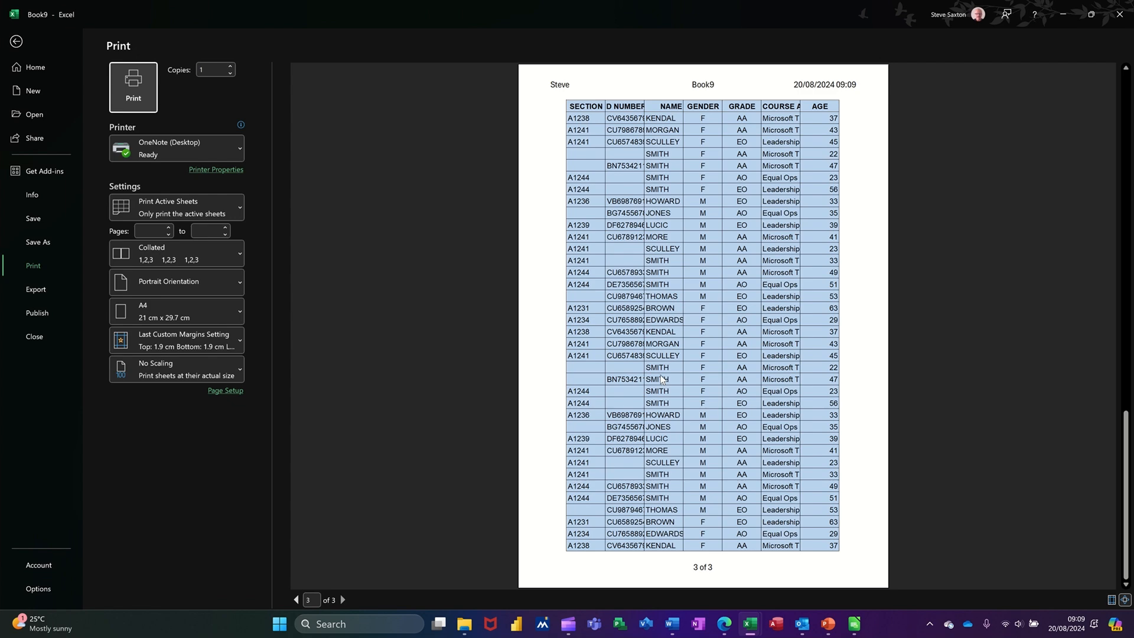
{"action": "scroll", "coordinate": [628, 466], "scroll_direction": "up", "scroll_amount": 1}
{"action": "scroll", "coordinate": [632, 473], "scroll_direction": "up", "scroll_amount": 1}
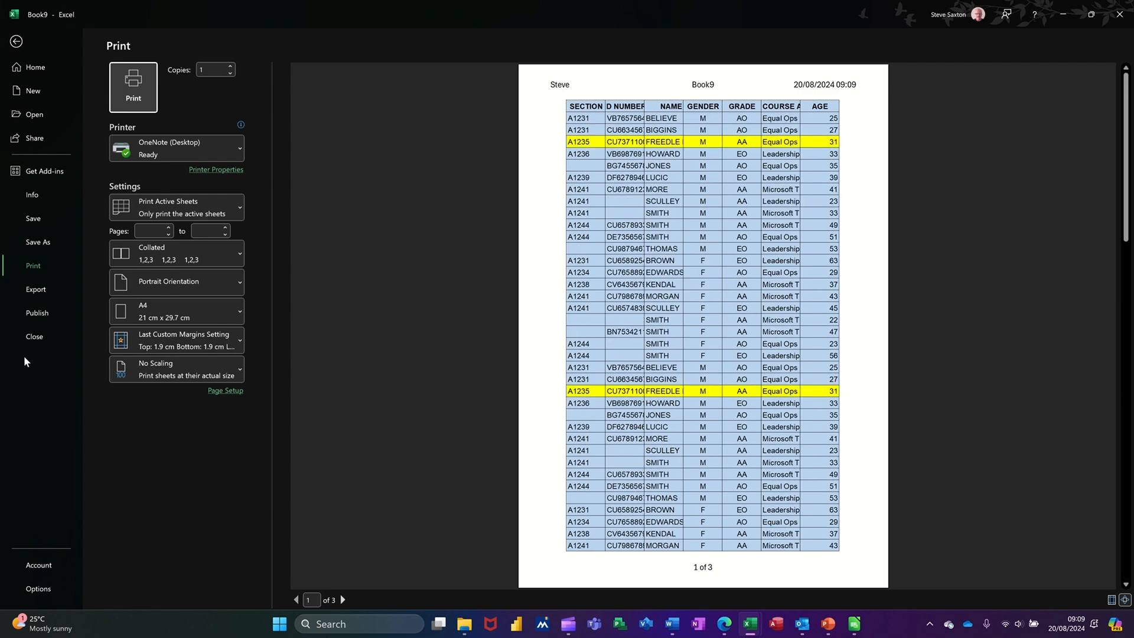
{"action": "left_click", "coordinate": [18, 41]}
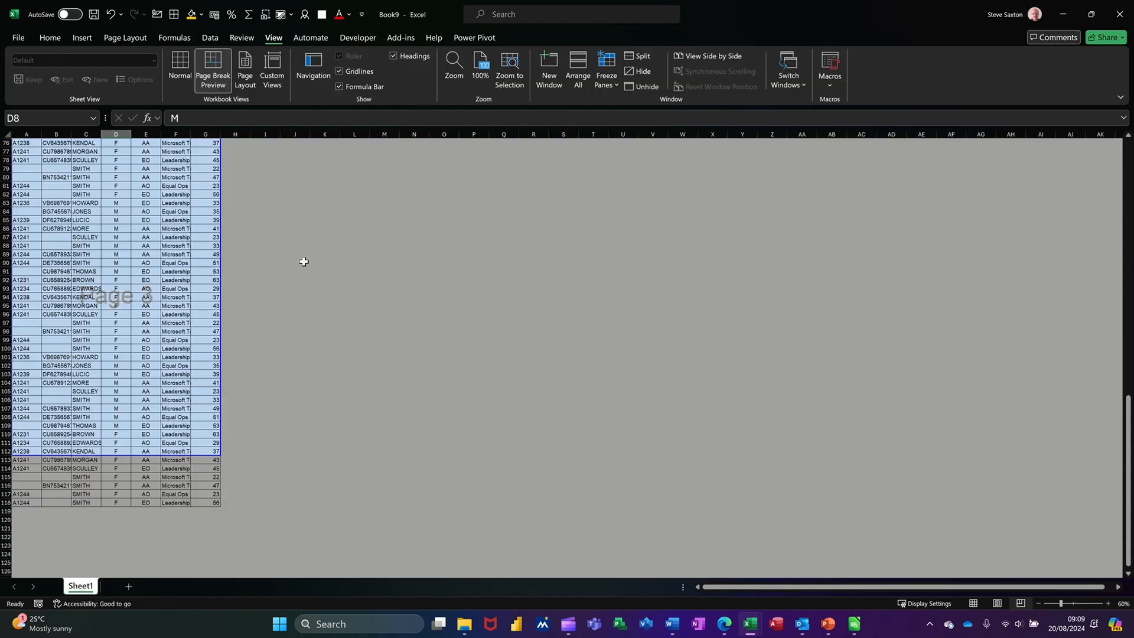
Switch to Page Layout view and inspect the header's three sections directly on the page
{"action": "left_click", "coordinate": [245, 69]}
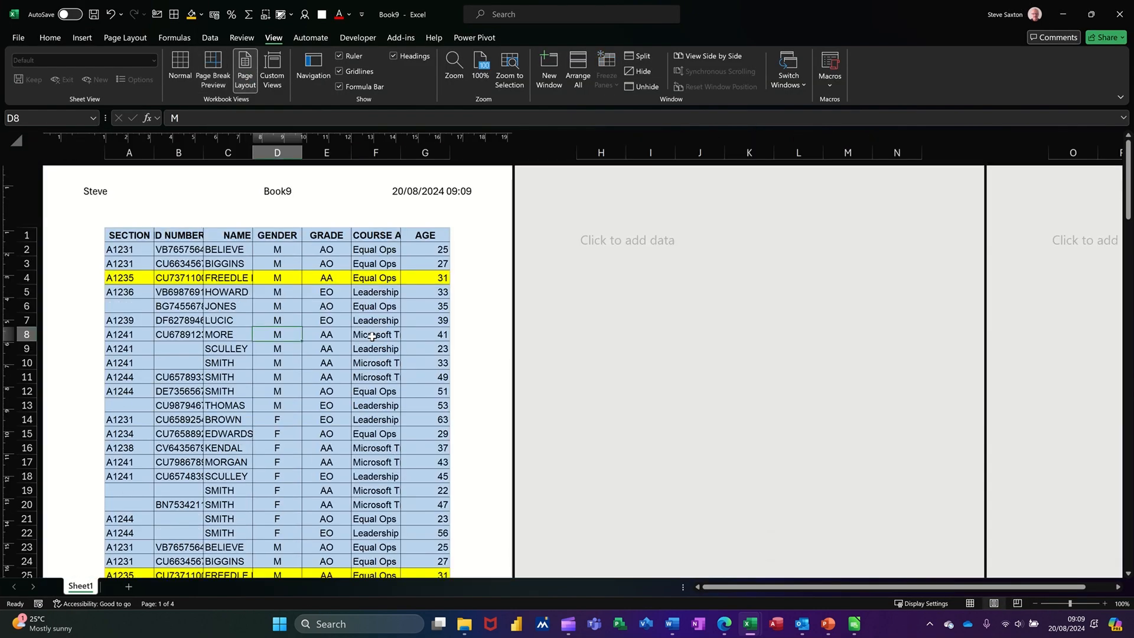
{"action": "left_click", "coordinate": [173, 196]}
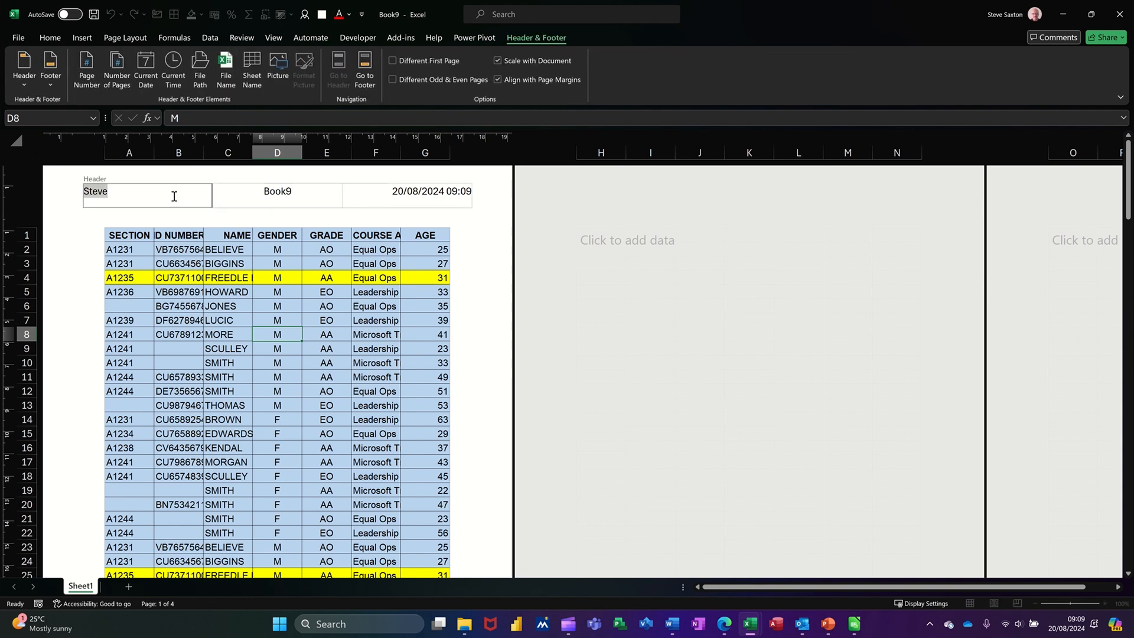
{"action": "left_click", "coordinate": [310, 194]}
{"action": "left_click", "coordinate": [353, 201]}
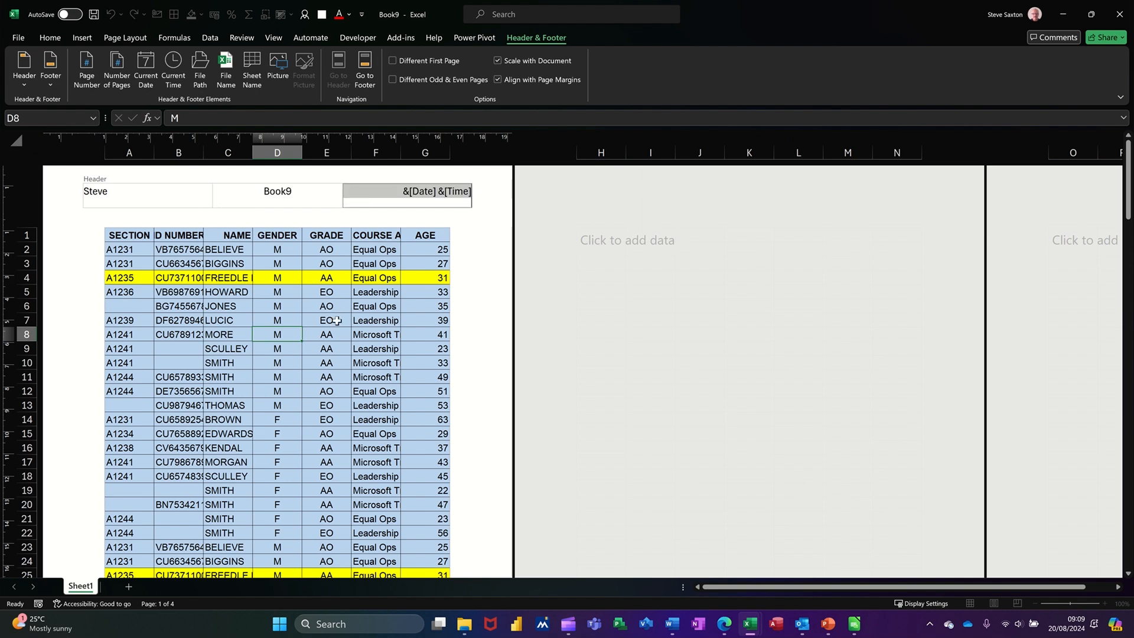
Leave the header and open the centre section of the first page's footer for editing
{"action": "left_click", "coordinate": [326, 317]}
{"action": "scroll", "coordinate": [325, 319], "scroll_direction": "down", "scroll_amount": 8}
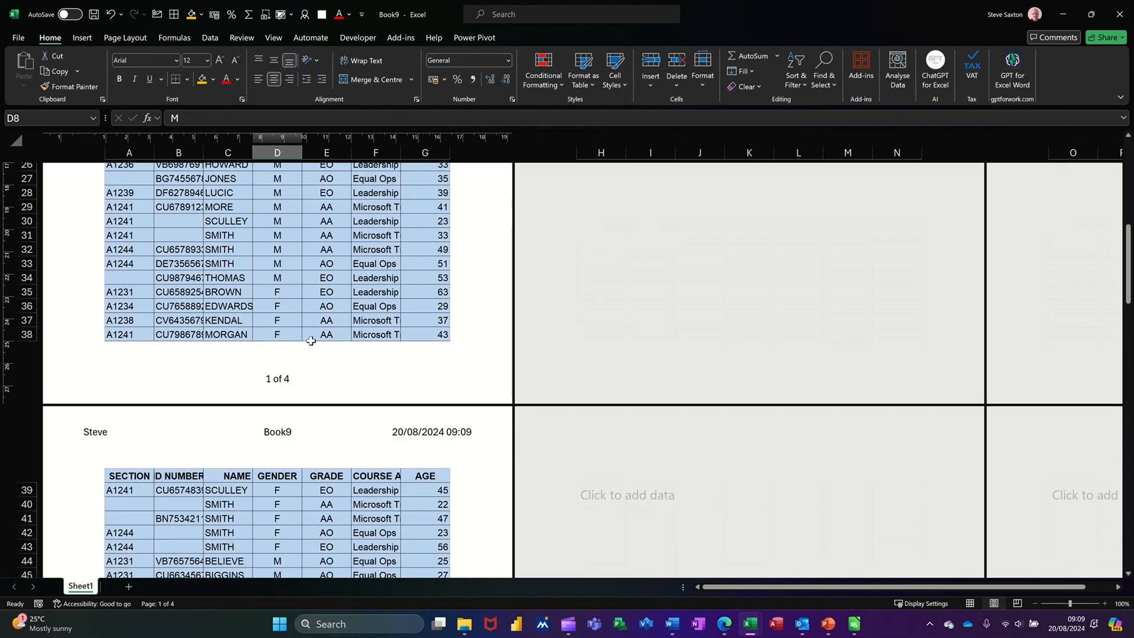
{"action": "left_click", "coordinate": [292, 385]}
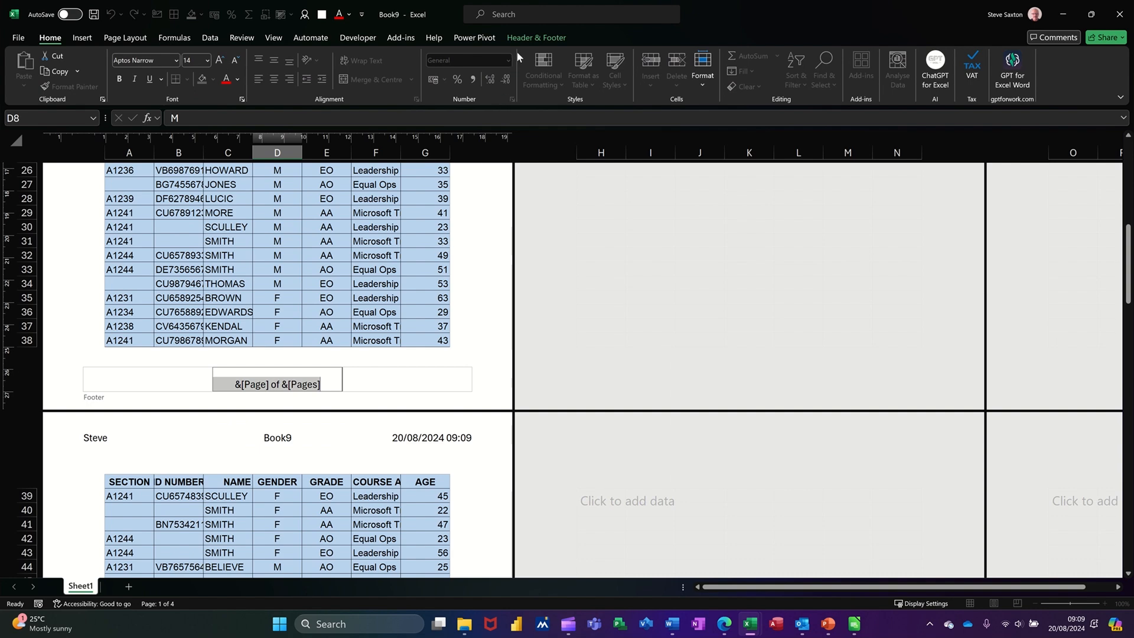
Review the available header and footer elements, and leave the footer to return the sheet to Normal view
{"action": "left_click", "coordinate": [530, 38]}
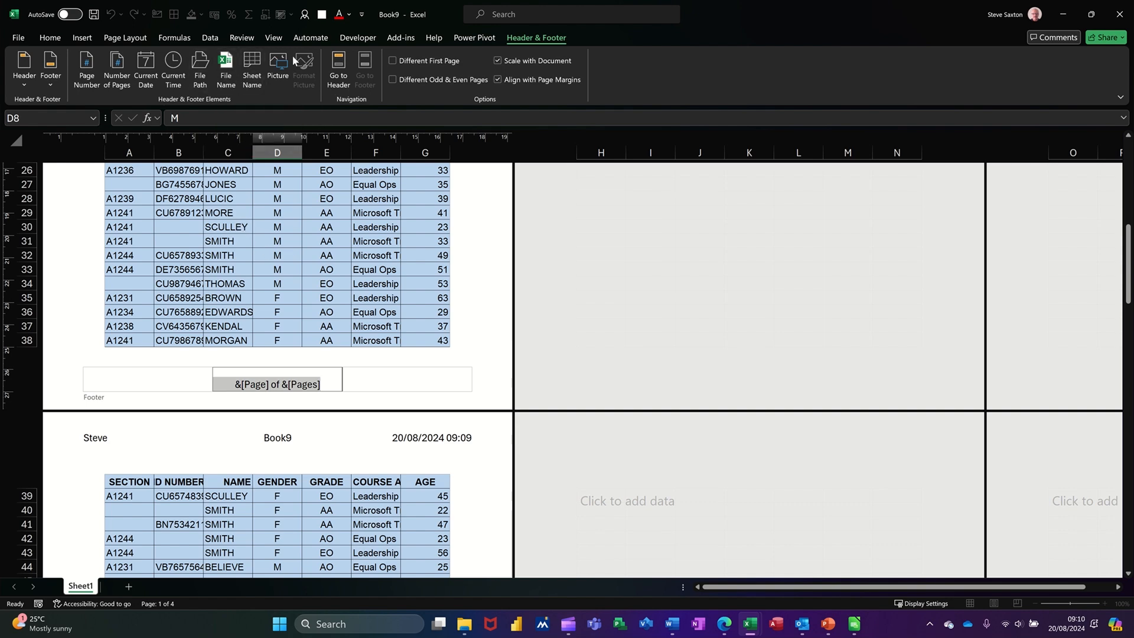
{"action": "left_click", "coordinate": [274, 37]}
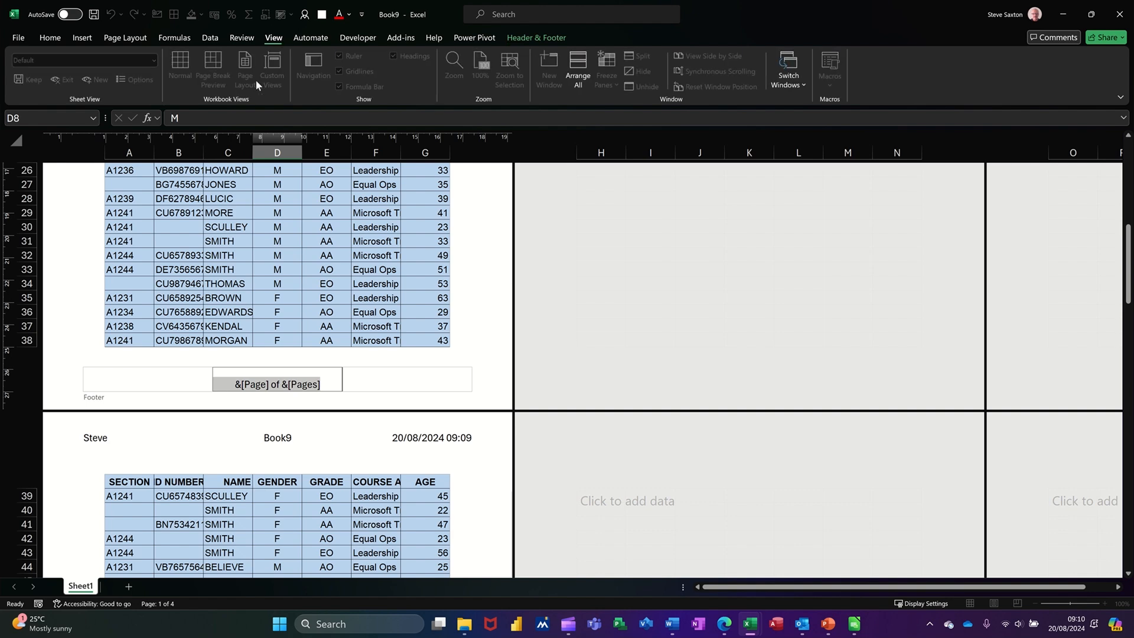
{"action": "left_click", "coordinate": [326, 226]}
{"action": "left_click", "coordinate": [351, 241]}
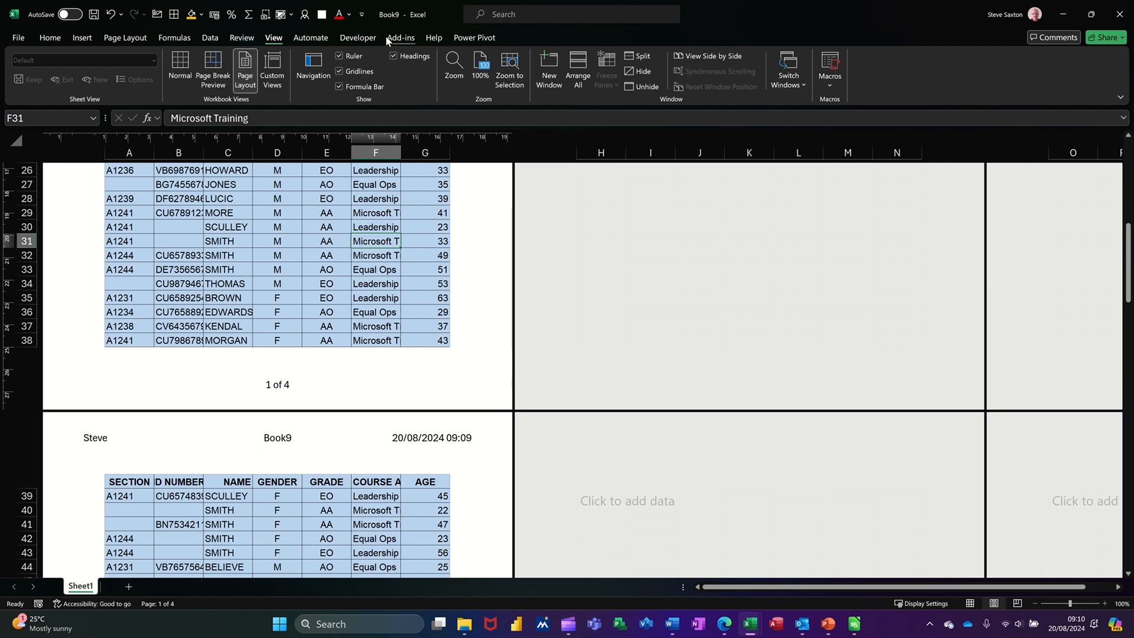
{"action": "left_click", "coordinate": [180, 65]}
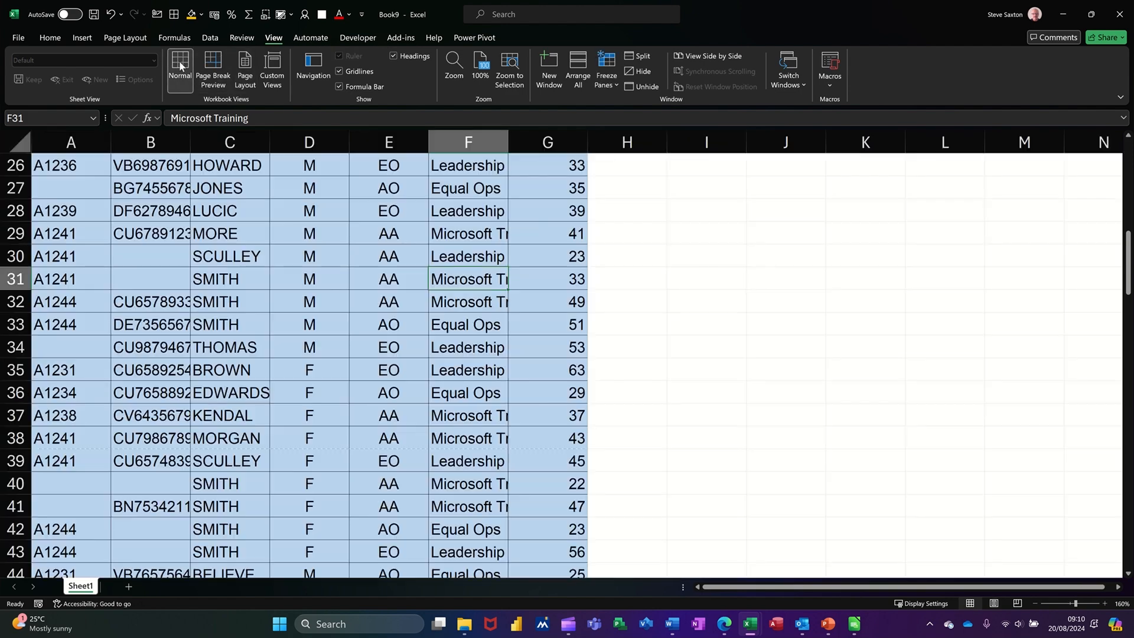
{"action": "left_click", "coordinate": [309, 283]}
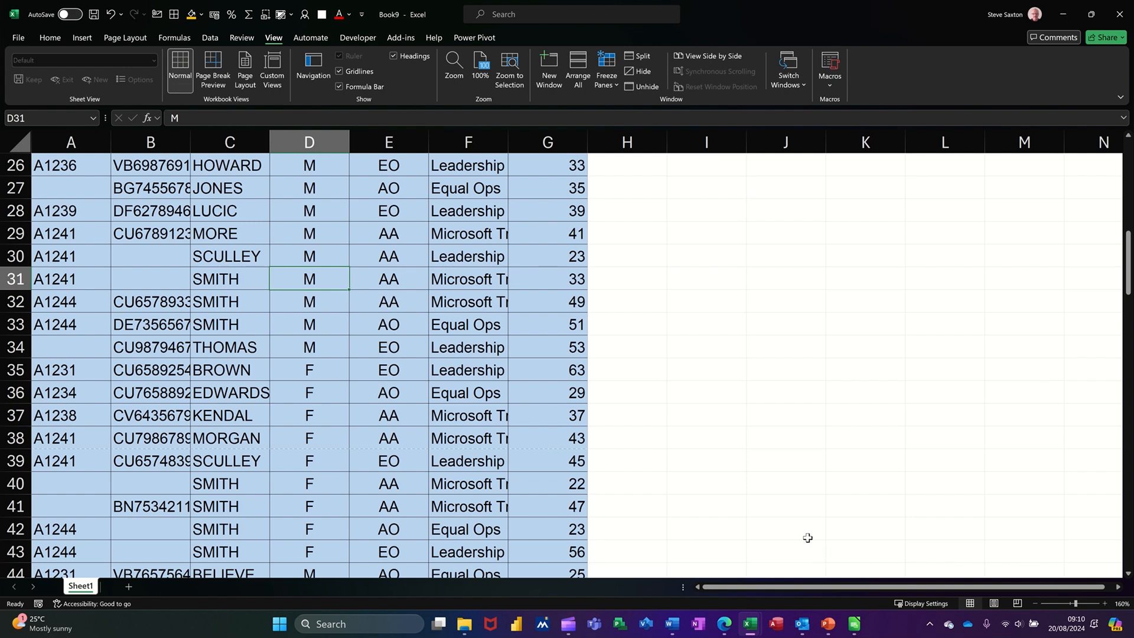
In Page Break Preview, move the first two page breaks up so that page 1 ends at row 31 and page 2 at row 62
{"action": "left_click", "coordinate": [994, 604]}
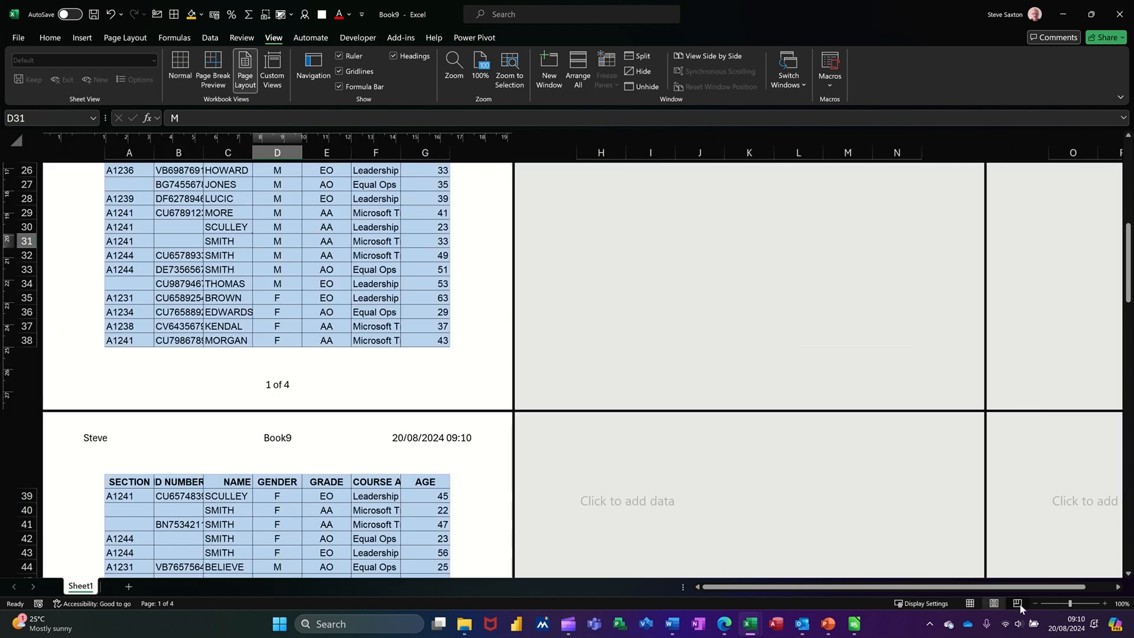
{"action": "left_click", "coordinate": [1017, 604]}
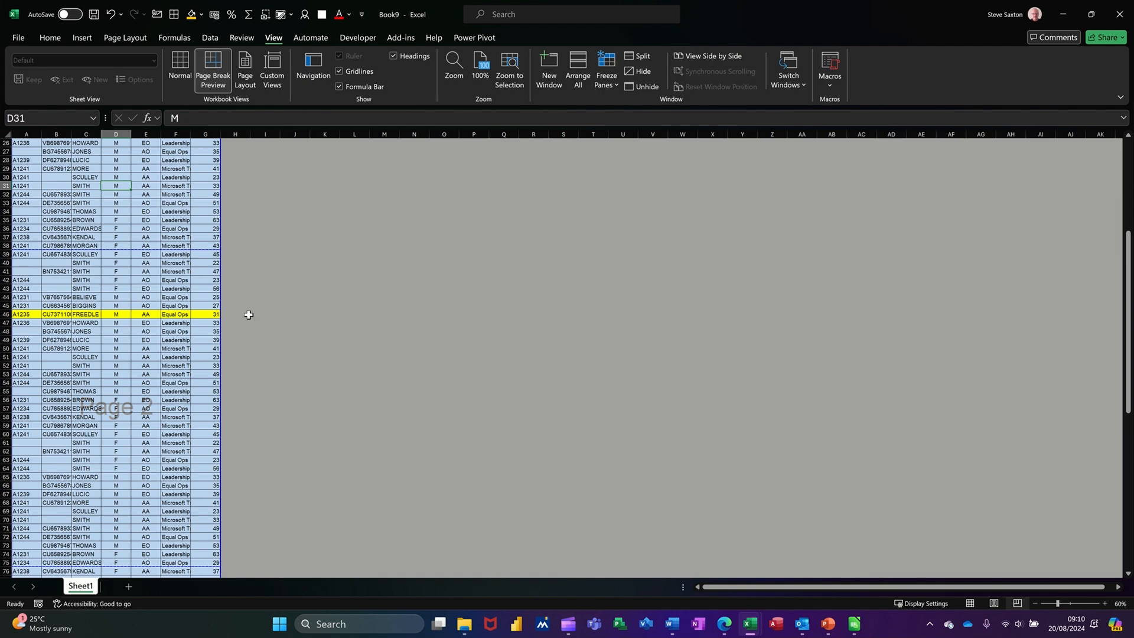
{"action": "scroll", "coordinate": [139, 290], "scroll_direction": "up", "scroll_amount": 6}
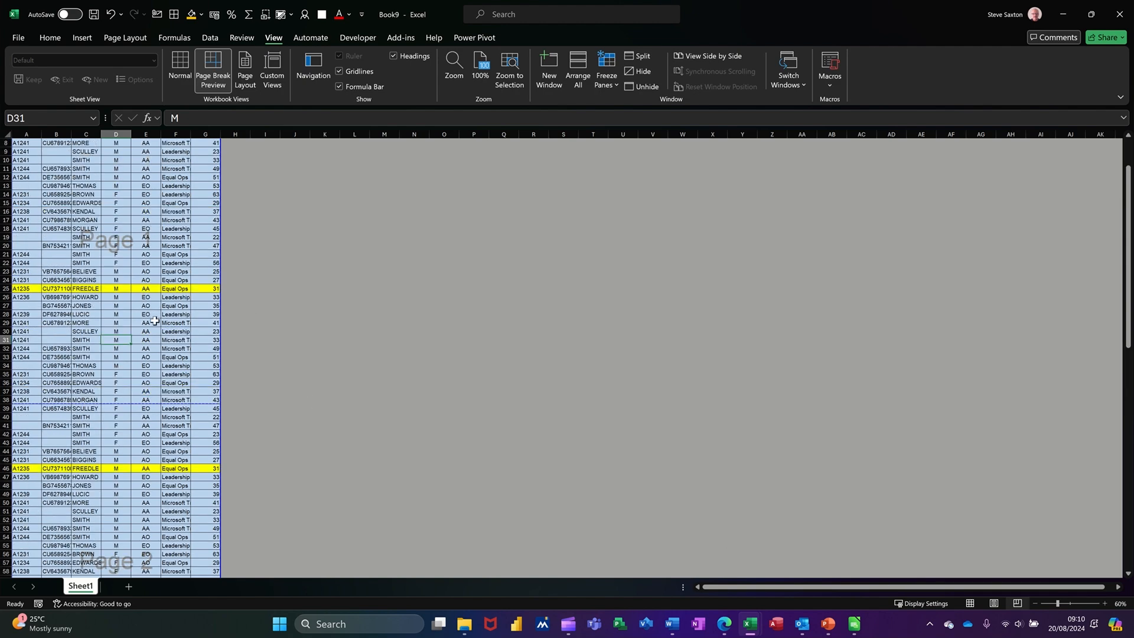
{"action": "left_click_drag", "start_coordinate": [153, 403], "coordinate": [164, 344]}
{"action": "scroll", "coordinate": [160, 472], "scroll_direction": "down", "scroll_amount": 6}
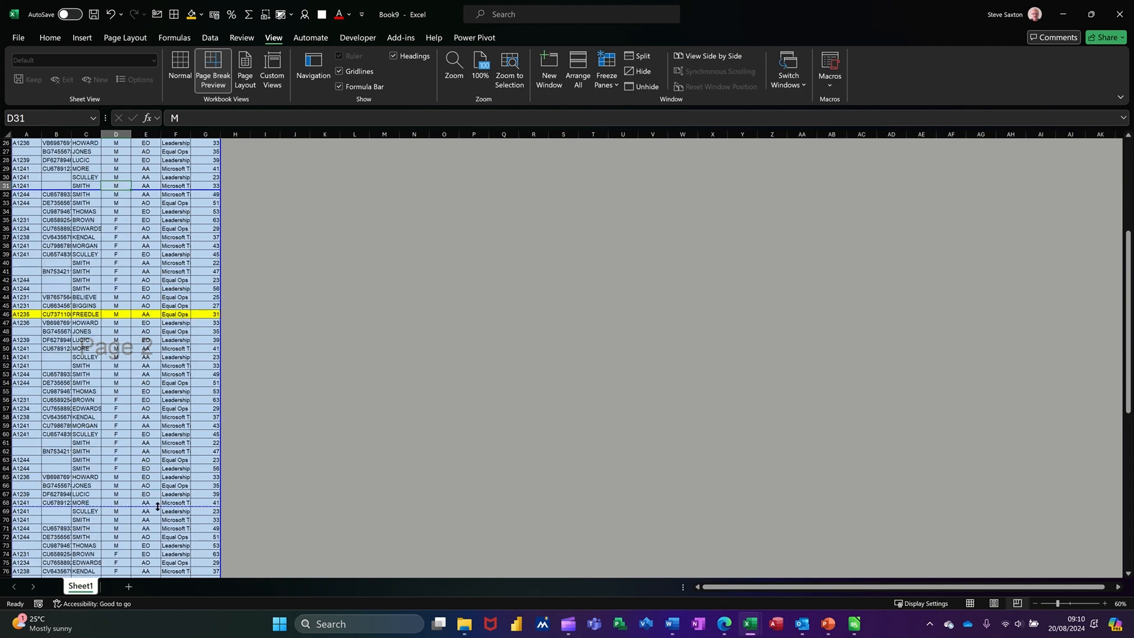
{"action": "left_click_drag", "start_coordinate": [157, 508], "coordinate": [166, 452]}
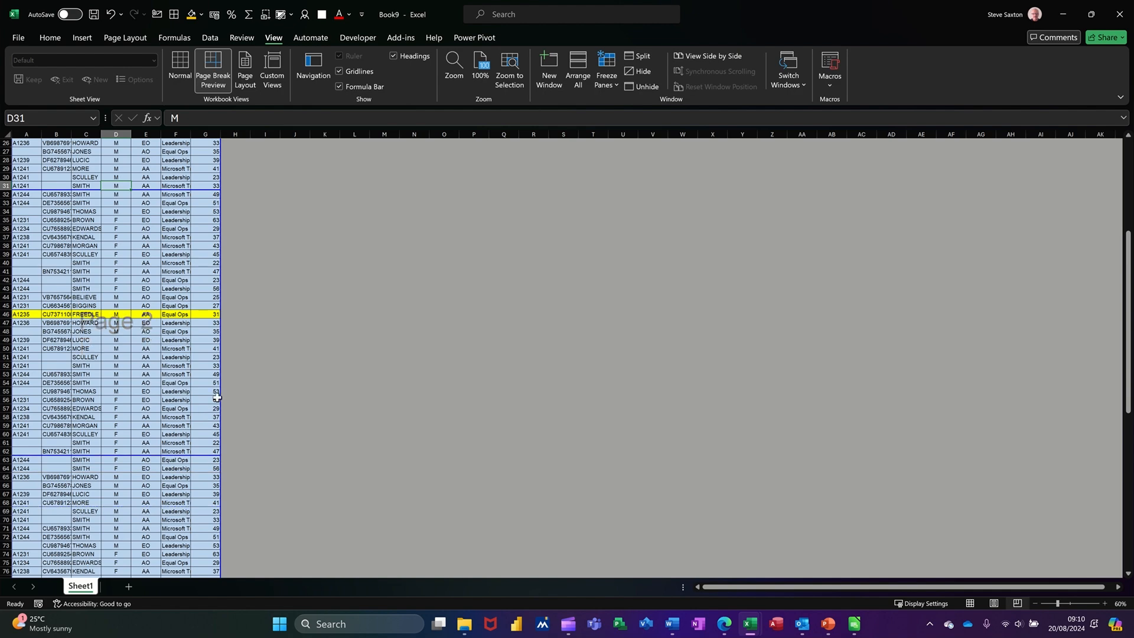
Extend the print area's lower boundary down to row 118 and return the sheet to Normal view
{"action": "scroll", "coordinate": [201, 408], "scroll_direction": "down", "scroll_amount": 16}
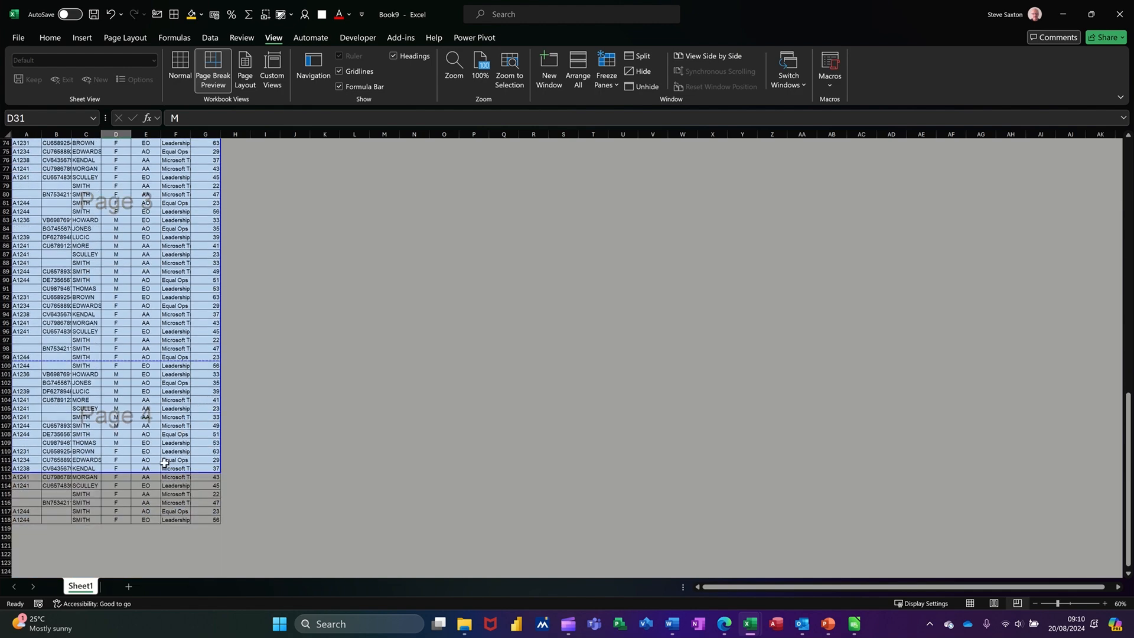
{"action": "left_click_drag", "start_coordinate": [164, 473], "coordinate": [165, 524]}
{"action": "scroll", "coordinate": [186, 428], "scroll_direction": "up", "scroll_amount": 4}
{"action": "scroll", "coordinate": [186, 428], "scroll_direction": "down", "scroll_amount": 7}
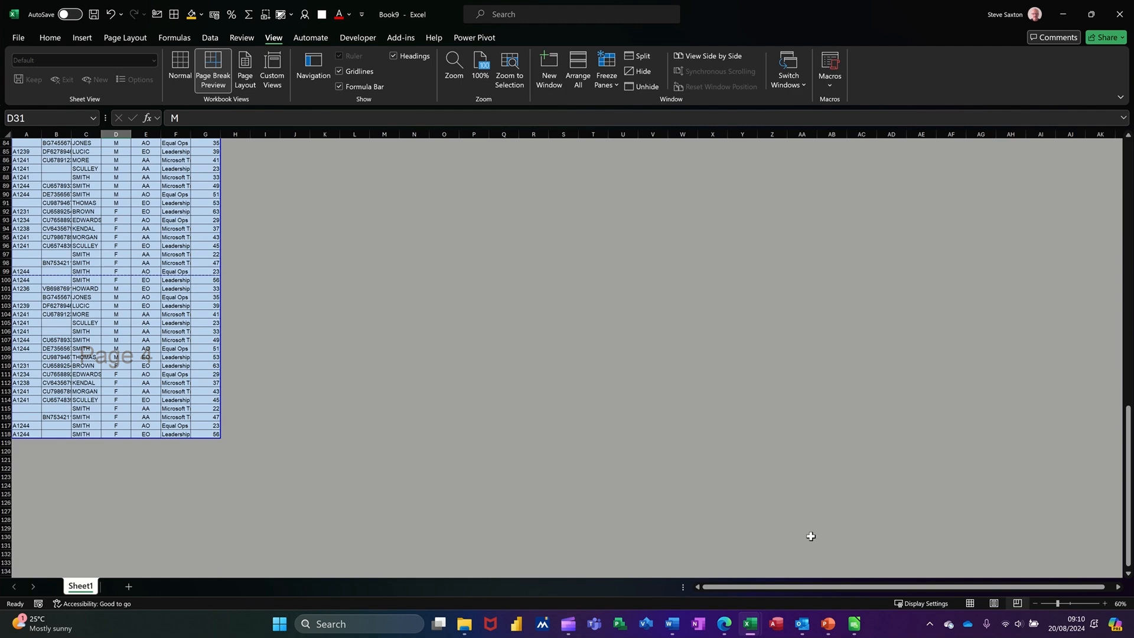
{"action": "left_click", "coordinate": [971, 604]}
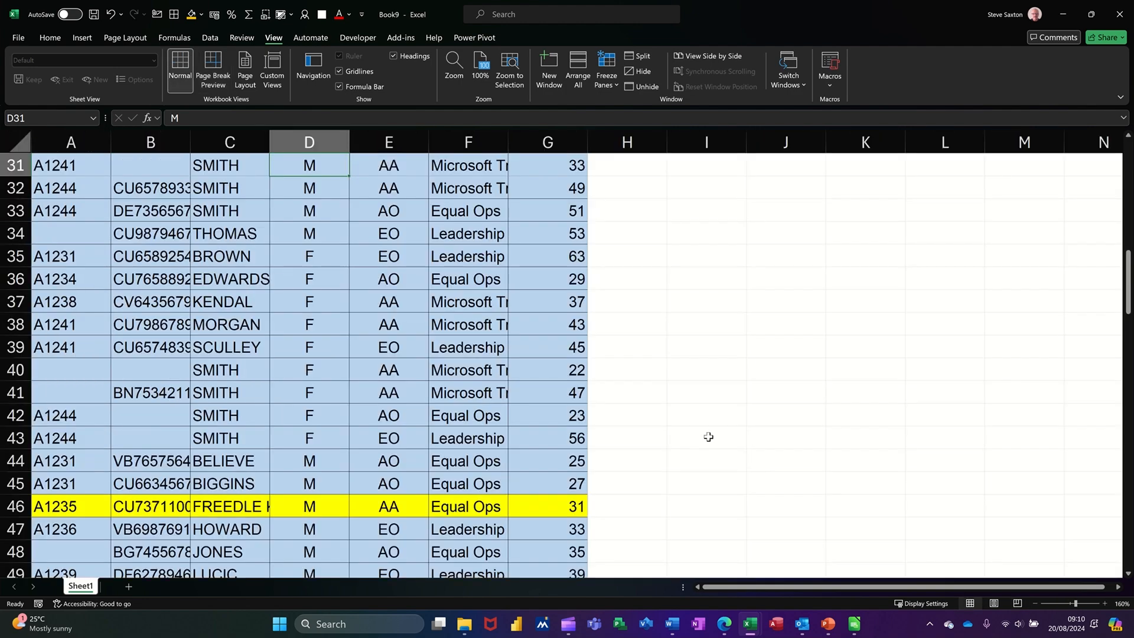
Check the last and first pages in the print preview and return to the upper part of the sheet
{"action": "key", "text": "ctrl+p"}
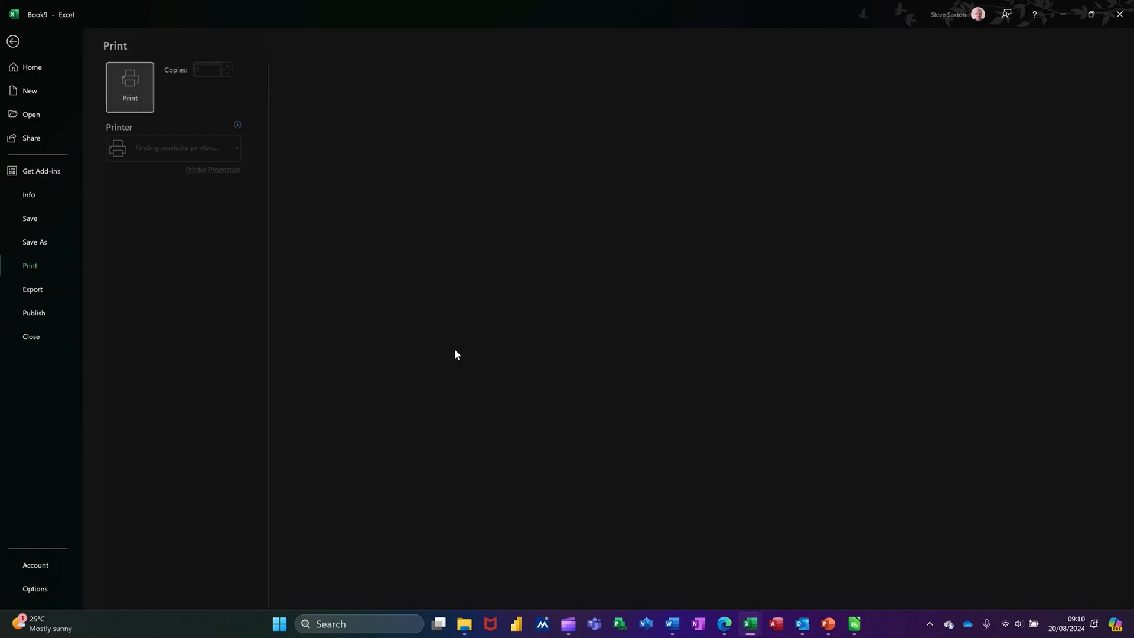
{"action": "scroll", "coordinate": [682, 311], "scroll_direction": "down", "scroll_amount": 3}
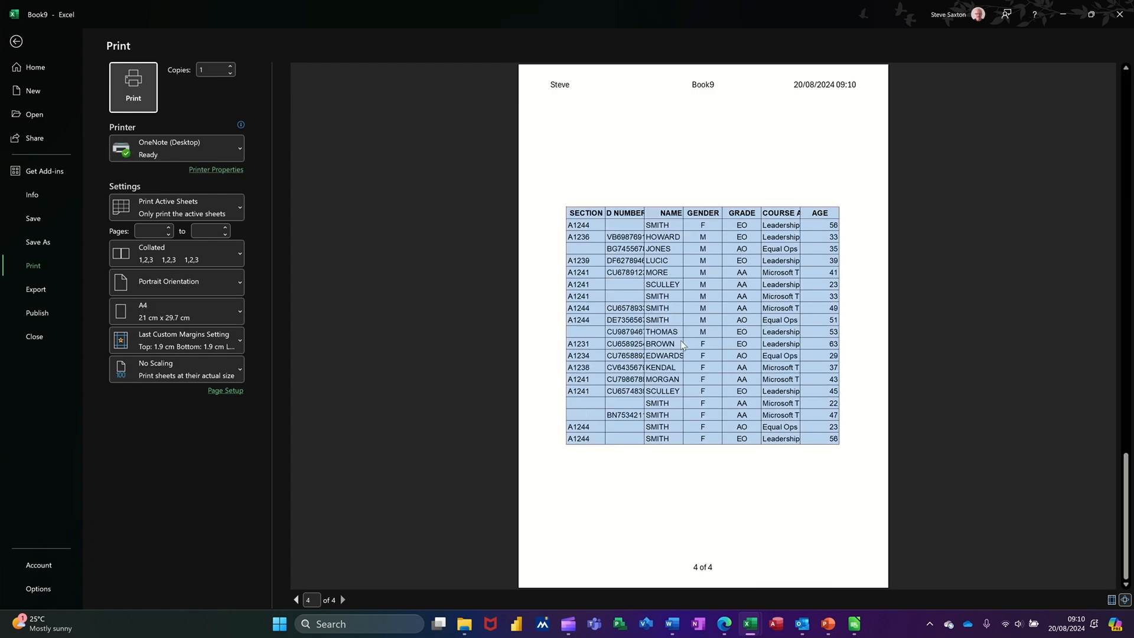
{"action": "scroll", "coordinate": [688, 310], "scroll_direction": "up", "scroll_amount": 5}
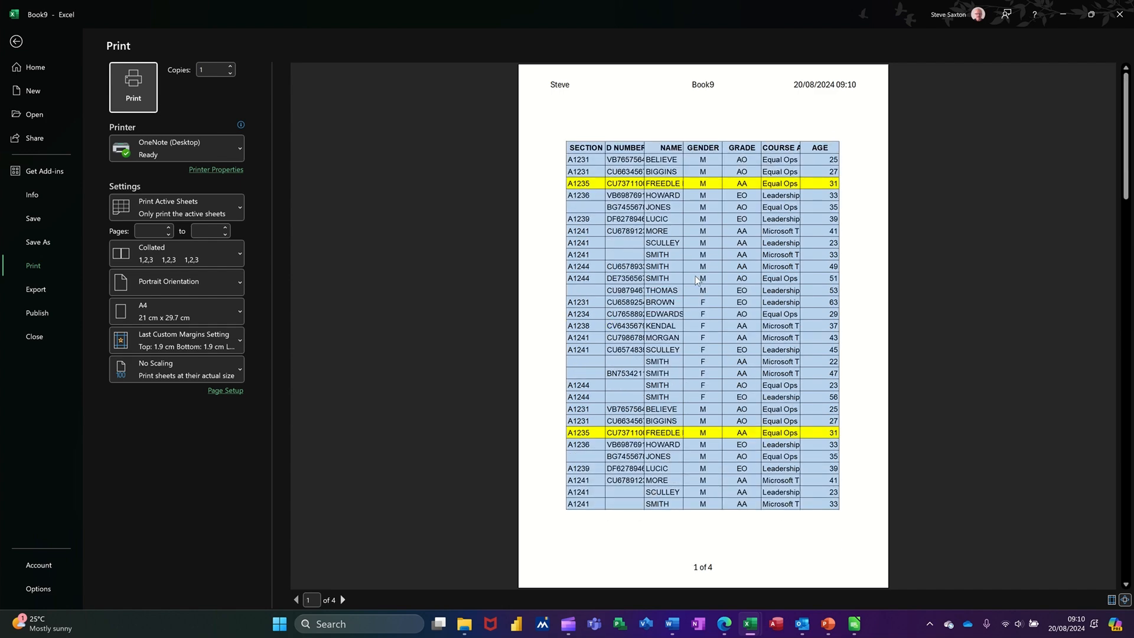
{"action": "left_click", "coordinate": [16, 45]}
{"action": "left_click", "coordinate": [325, 299]}
{"action": "scroll", "coordinate": [325, 298], "scroll_direction": "up", "scroll_amount": 10}
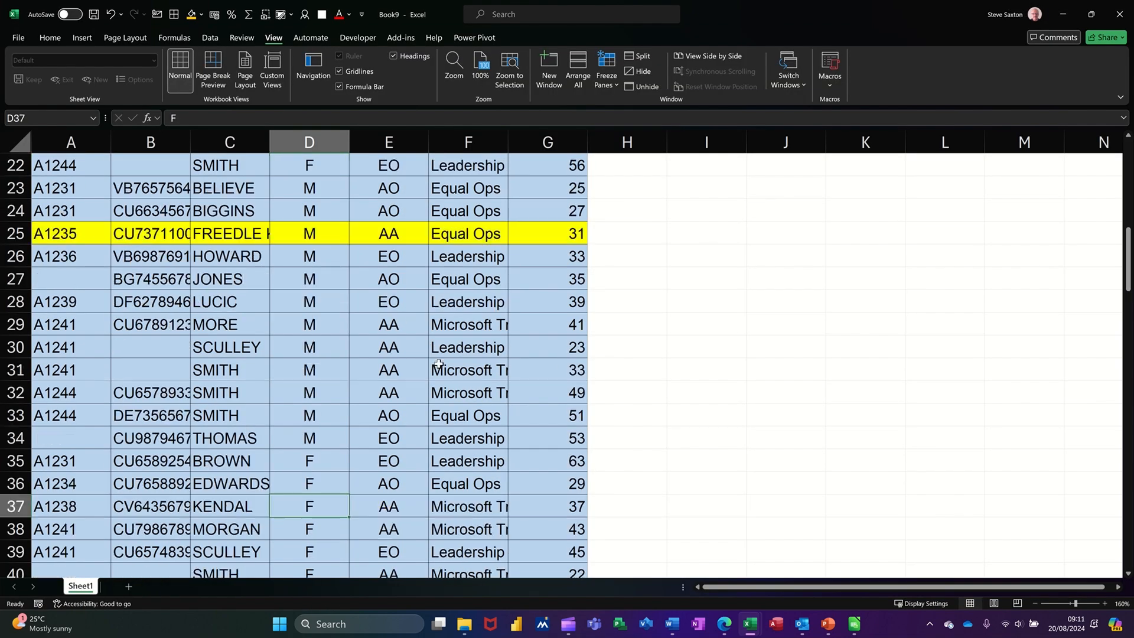